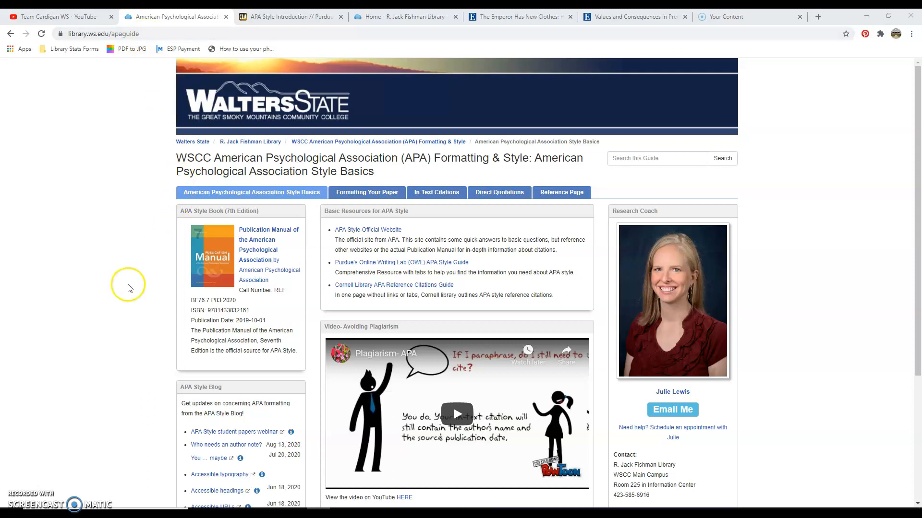
Step: Review the library's APA guide pages on paper formatting, in-text citations, direct quotations and the reference page, returning to Formatting Your Paper
left_click(346, 192)
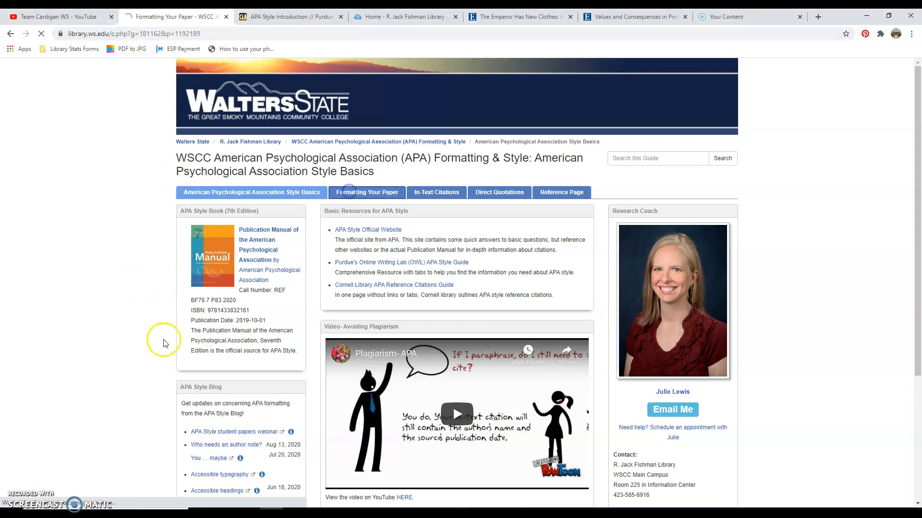
scroll(117, 292, "down", 5)
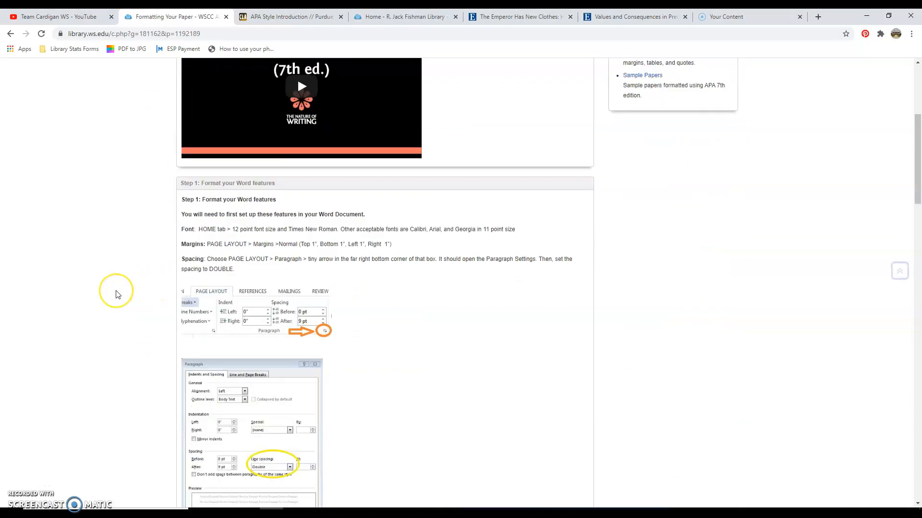
scroll(117, 292, "up", 5)
left_click(425, 192)
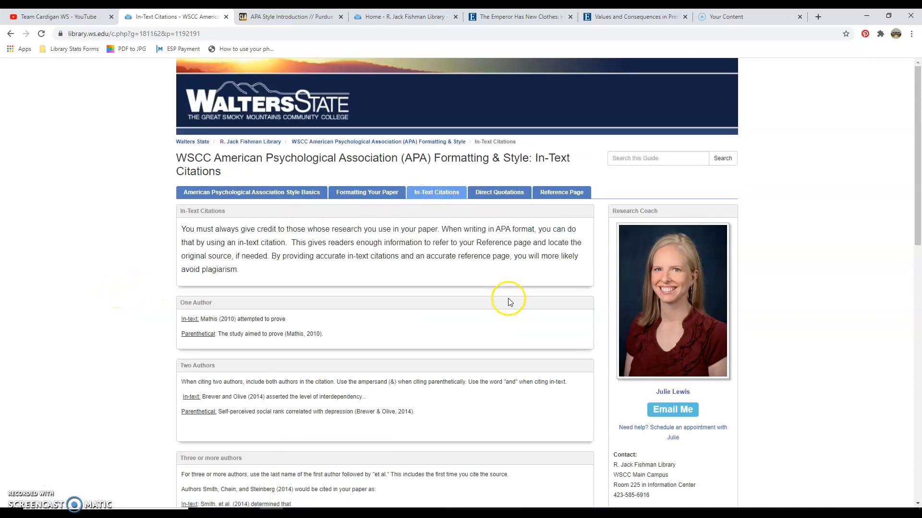
left_click(499, 193)
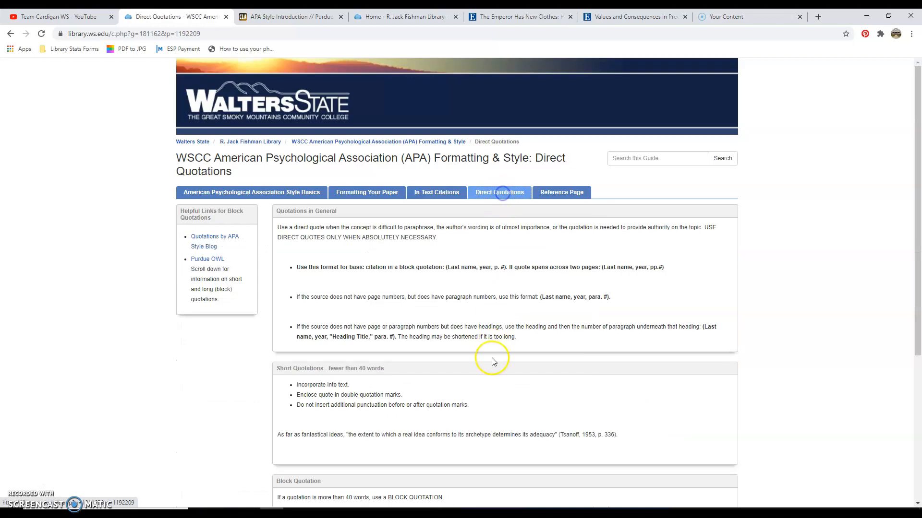
left_click(559, 192)
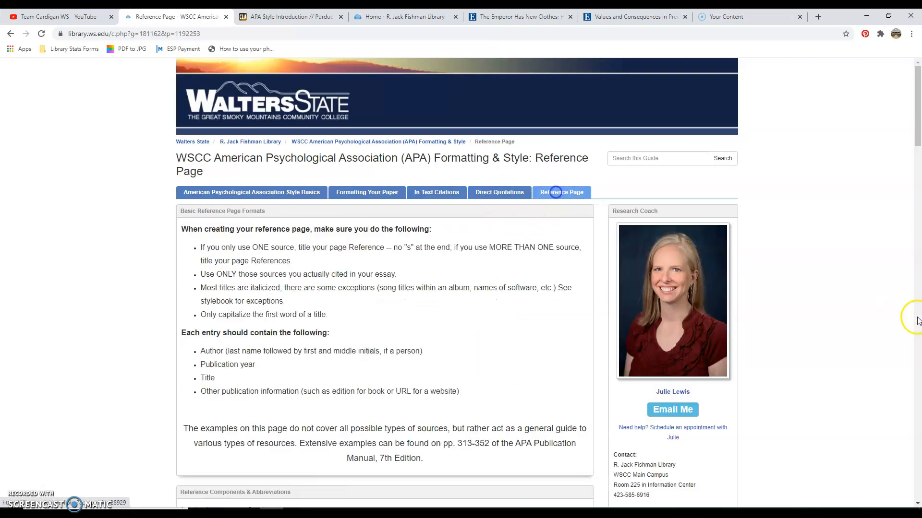
scroll(833, 364, "down", 13)
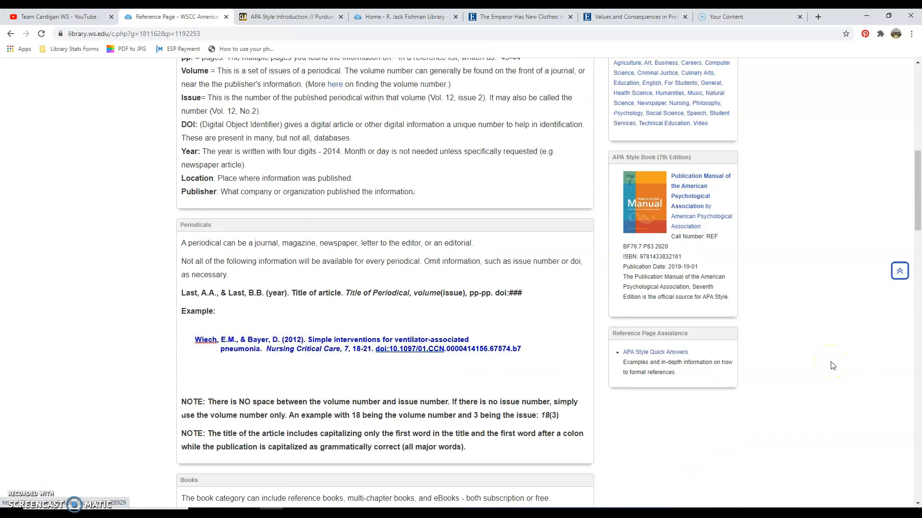
scroll(832, 365, "up", 9)
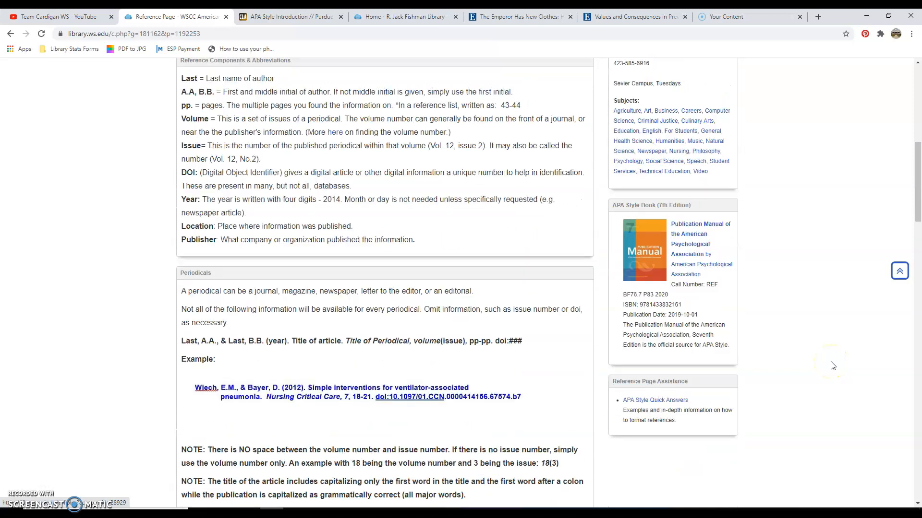
scroll(833, 365, "up", 5)
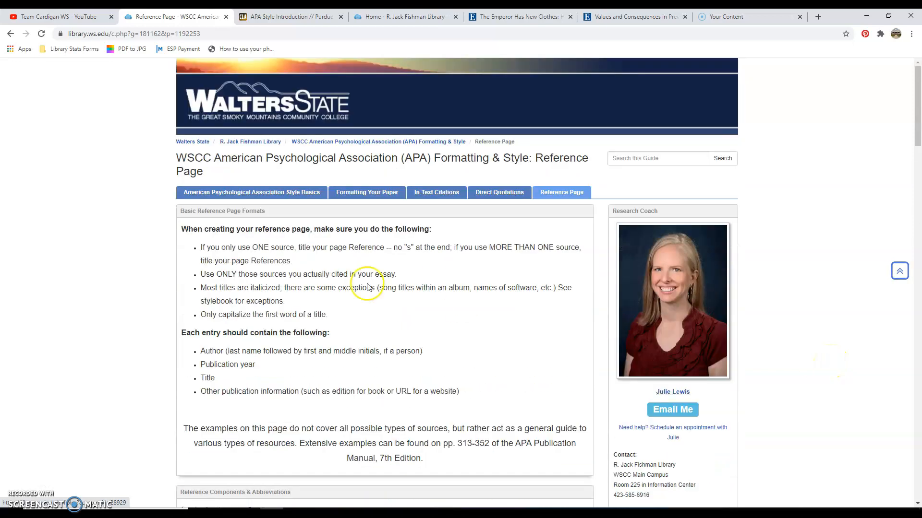
left_click(367, 192)
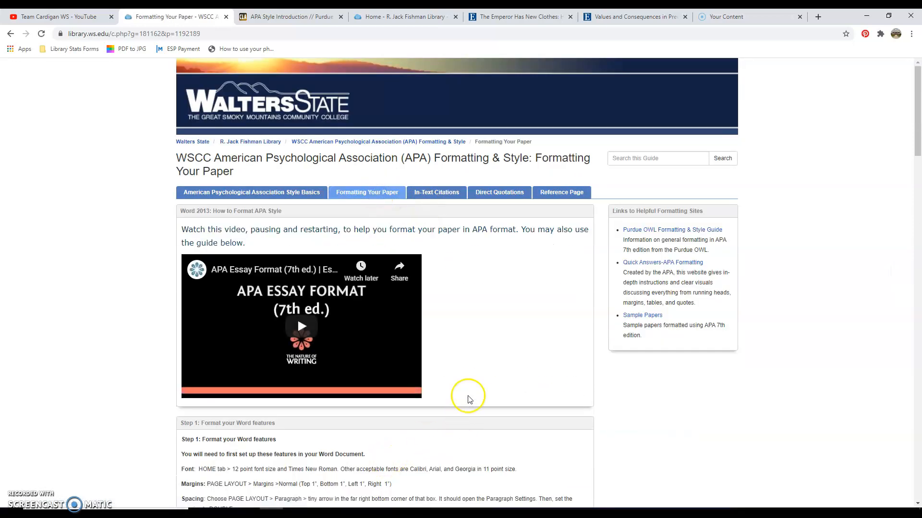
Step: Look over Purdue OWL's APA Style Introduction page and its 7th edition navigation links
left_click(260, 17)
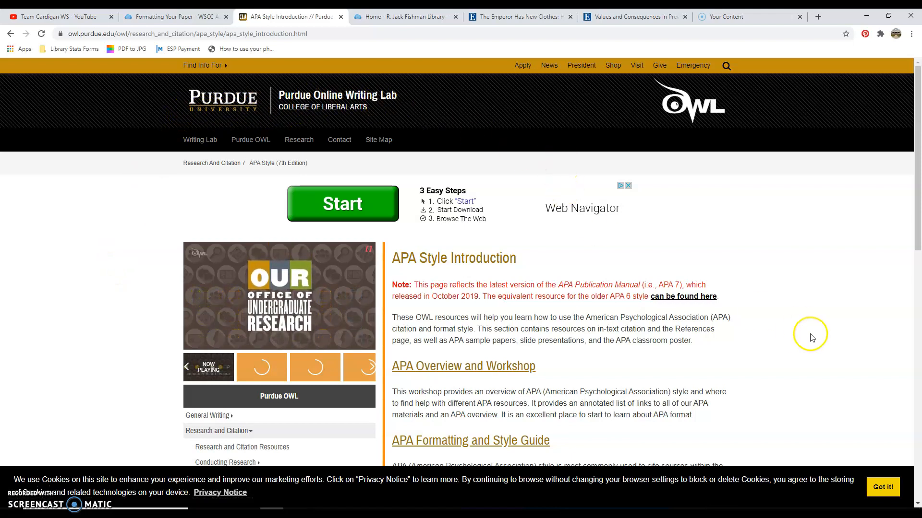
scroll(787, 329, "down", 6)
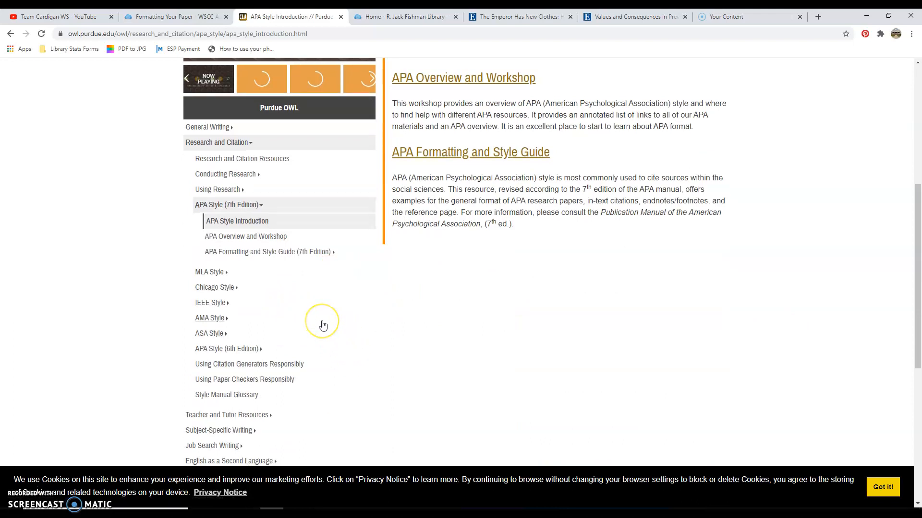
scroll(322, 325, "down", 3)
scroll(322, 326, "up", 6)
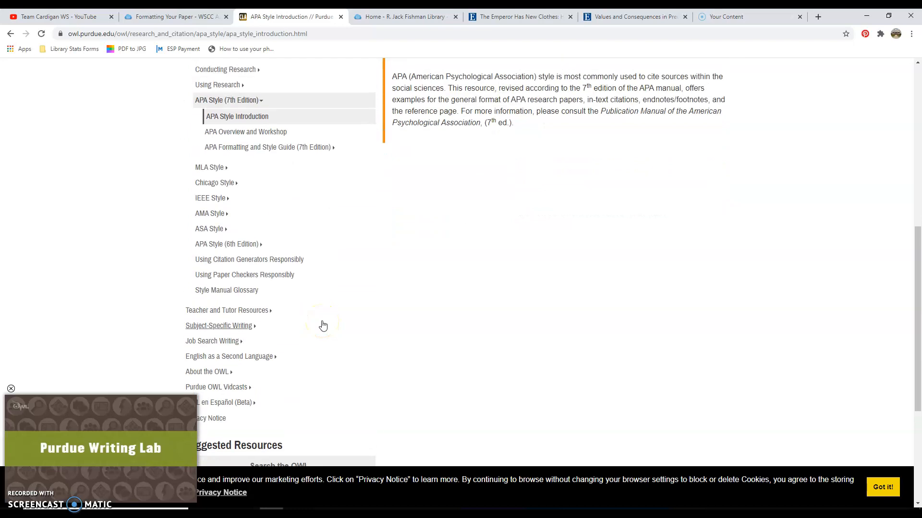
scroll(322, 326, "up", 1)
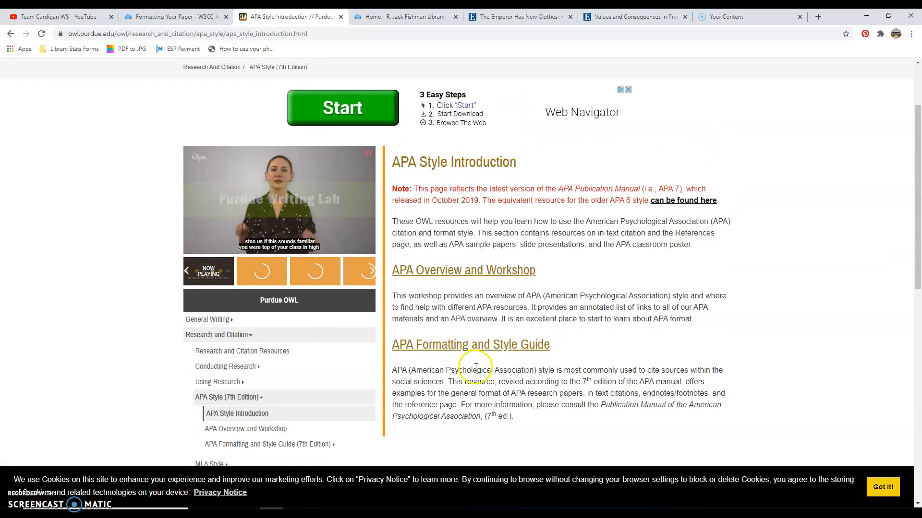
scroll(667, 365, "down", 5)
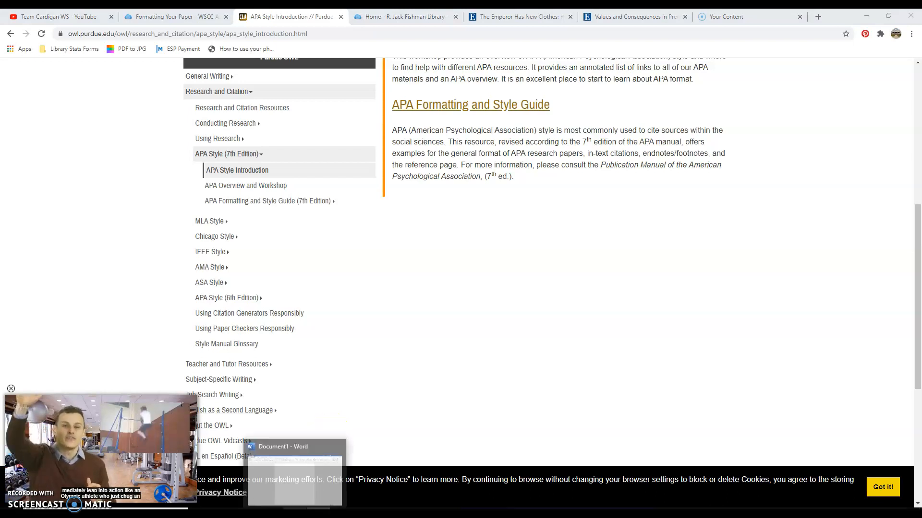
Step: Switch to the blank Word document and set its font to Times New Roman, size 12
left_click(295, 514)
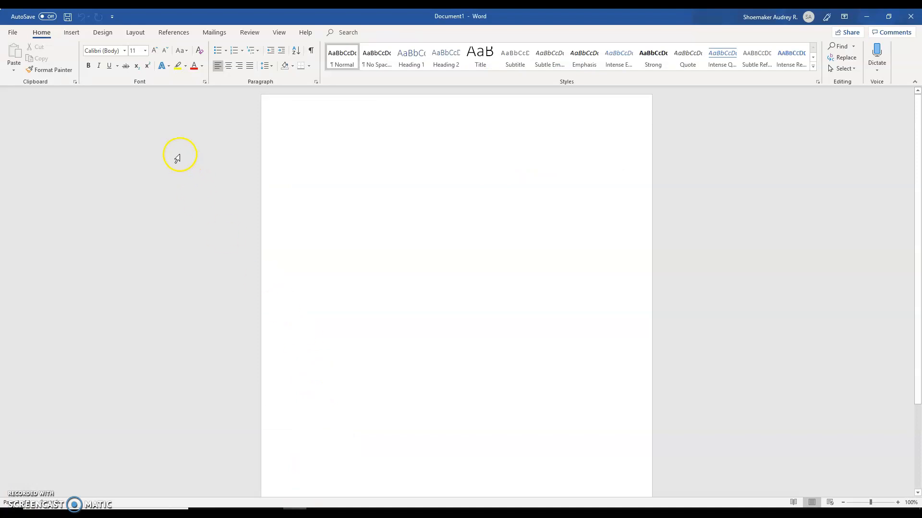
left_click(124, 51)
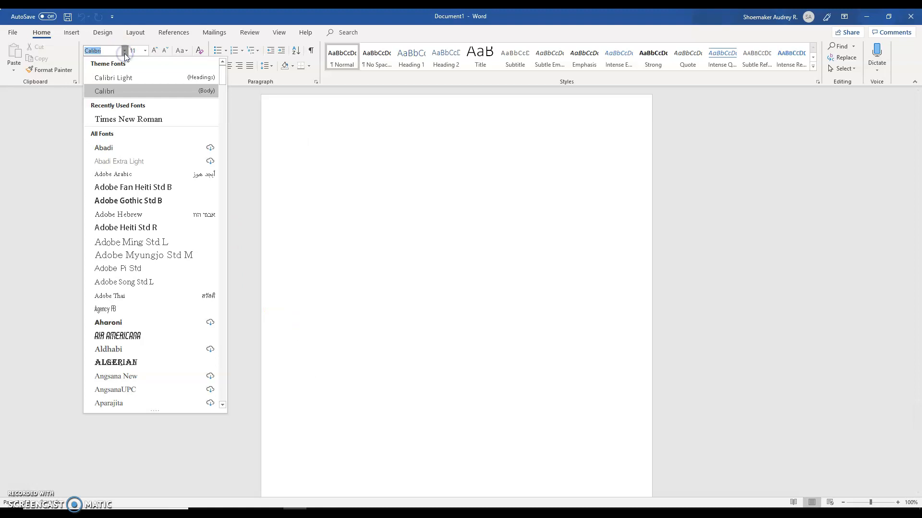
left_click(130, 120)
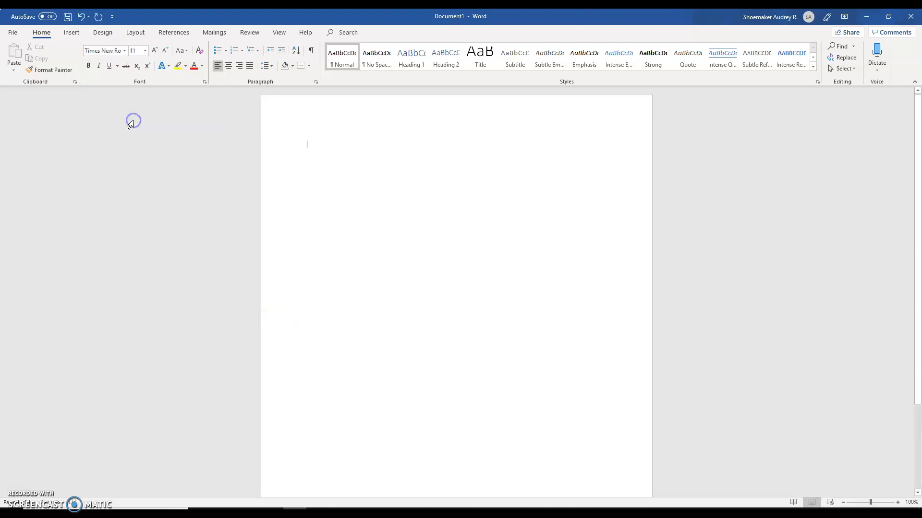
left_click(146, 51)
left_click(138, 110)
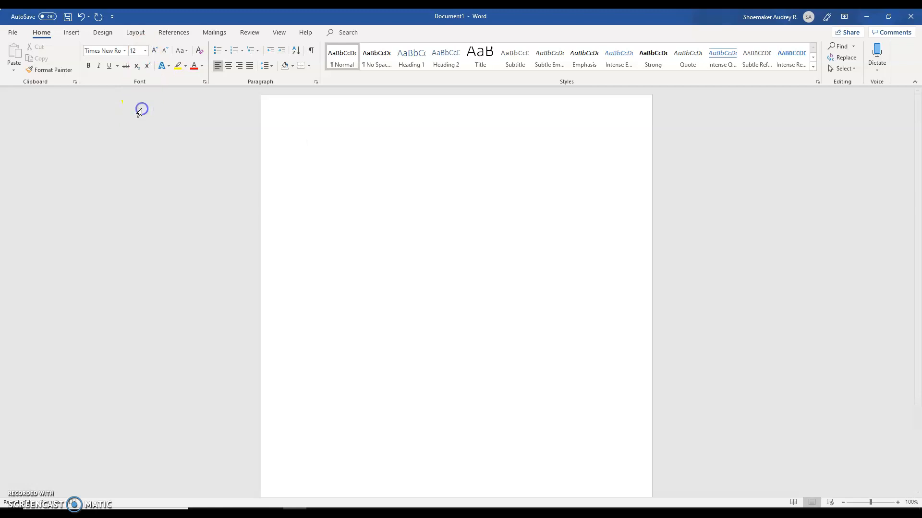
Step: Set line spacing to 2.0 and enable "Don't add space between paragraphs of the same style"
left_click(272, 67)
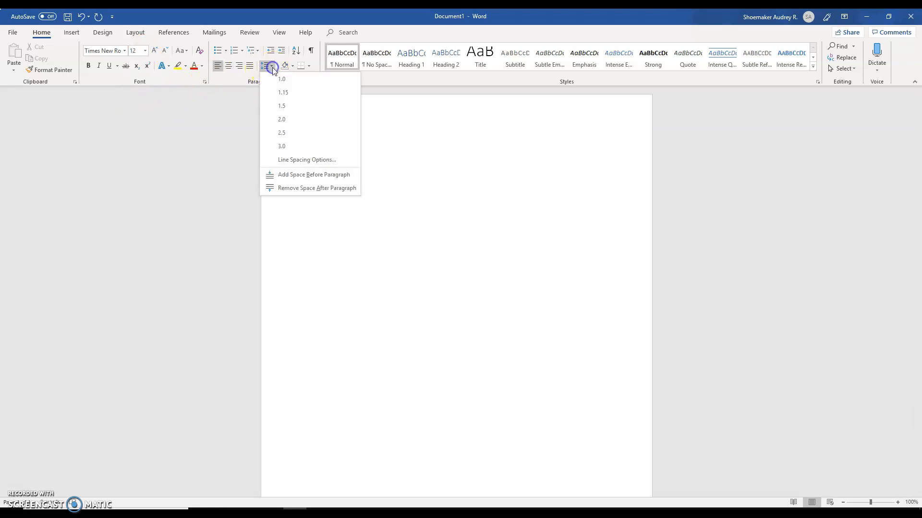
left_click(279, 120)
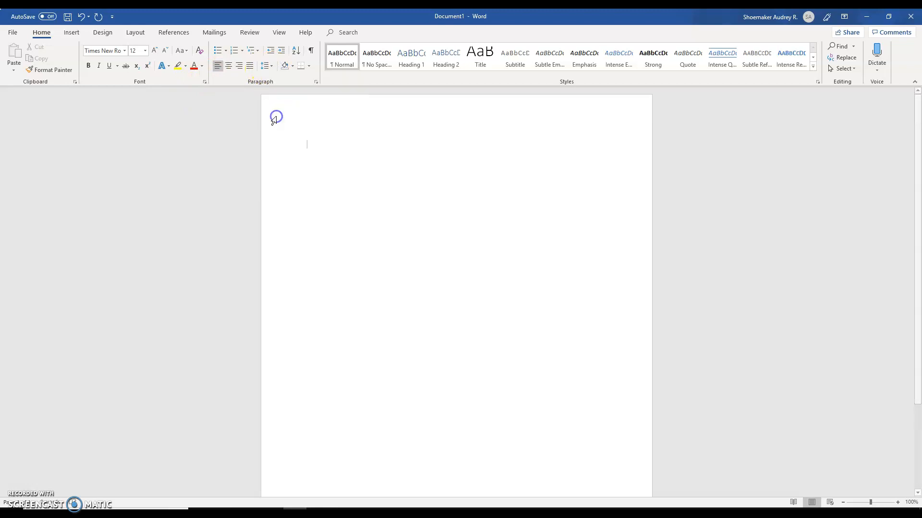
left_click(316, 83)
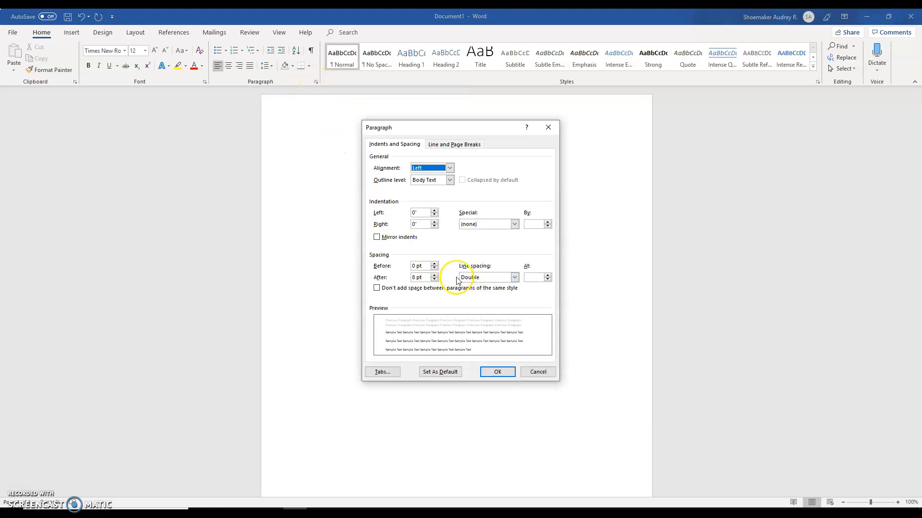
left_click(377, 289)
left_click(498, 373)
left_click(498, 372)
left_click(161, 22)
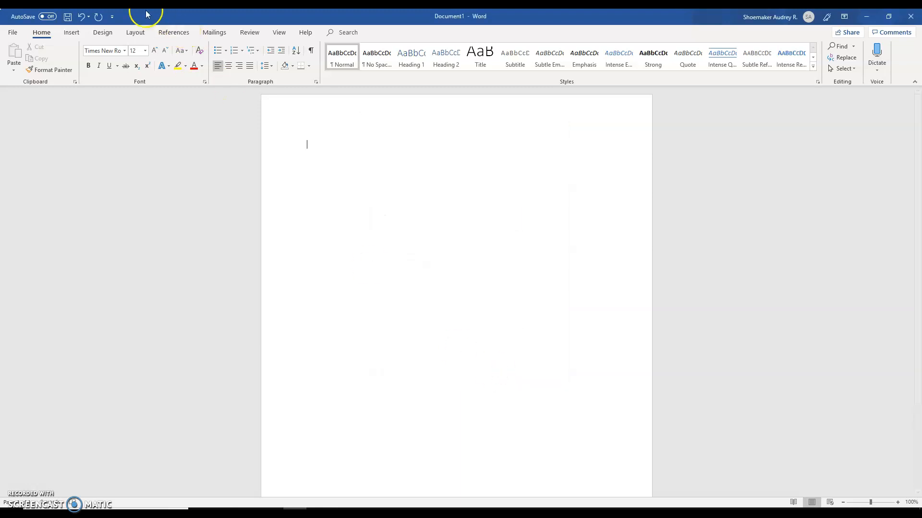
Step: Check the document's margin presets for the Normal option with 1" on all sides
left_click(134, 34)
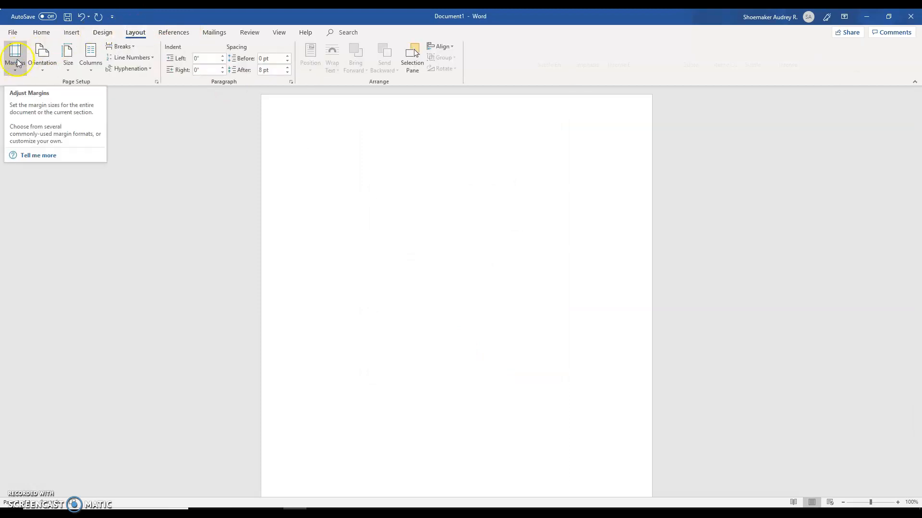
left_click(16, 60)
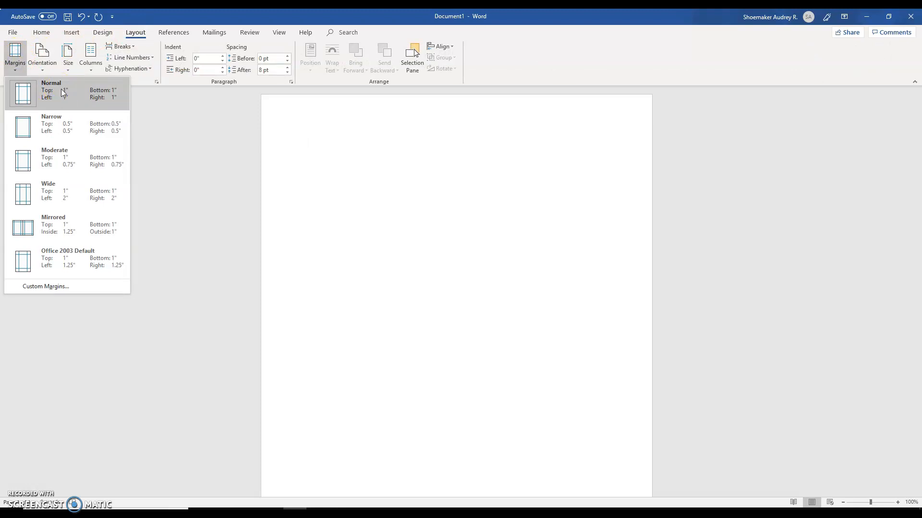
left_click(19, 56)
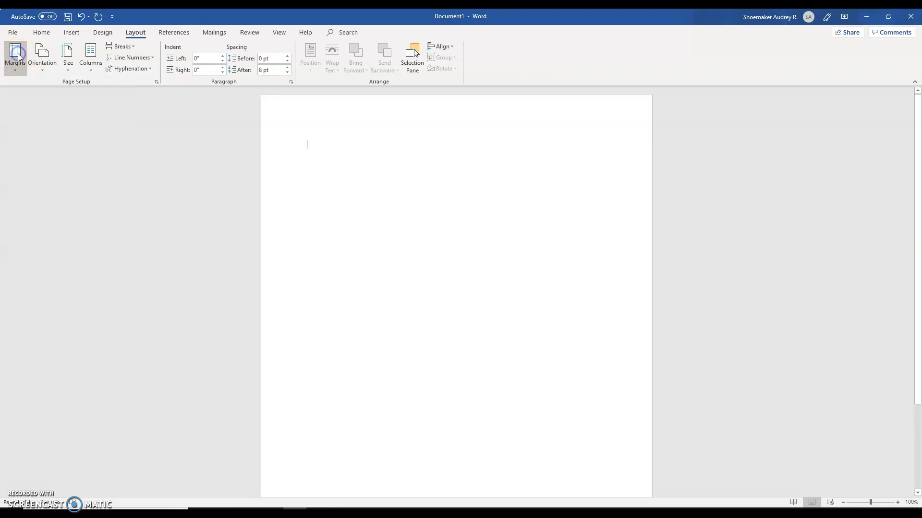
left_click(39, 33)
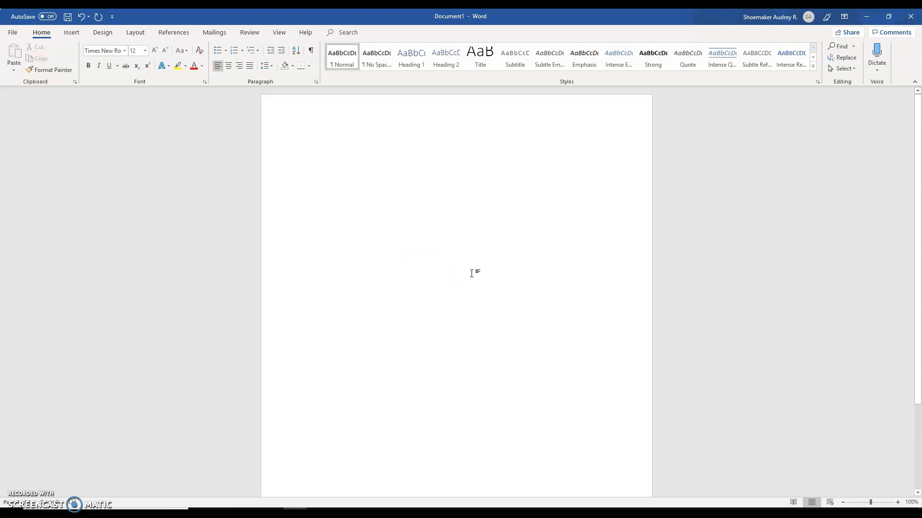
left_click(454, 260)
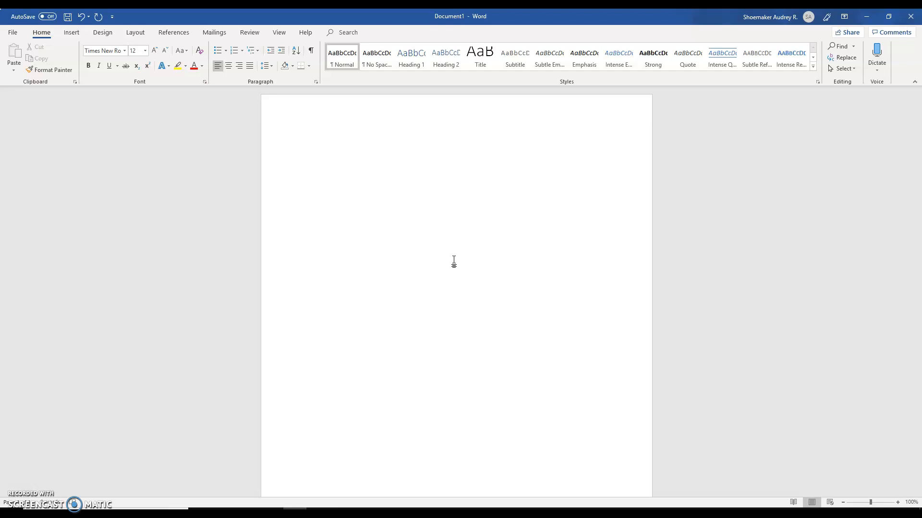
left_click(439, 264)
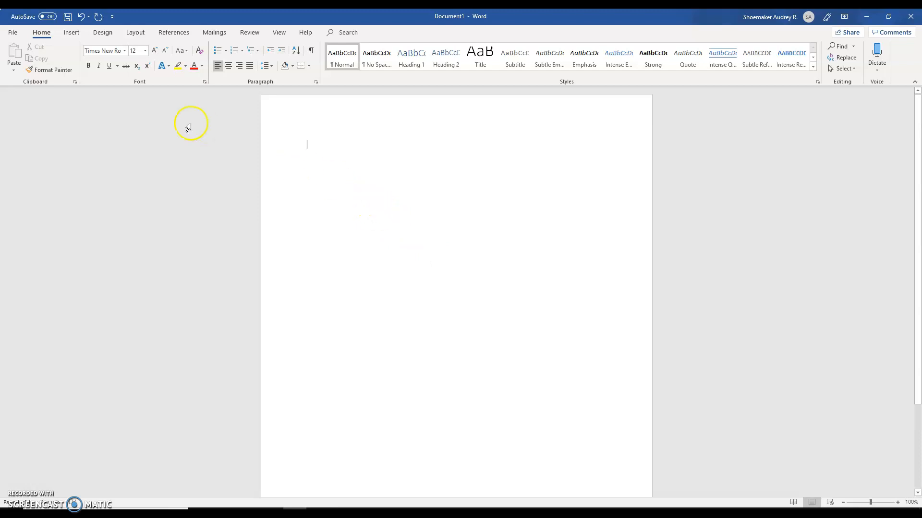
Step: Add the built-in Blank header to the document
left_click(72, 35)
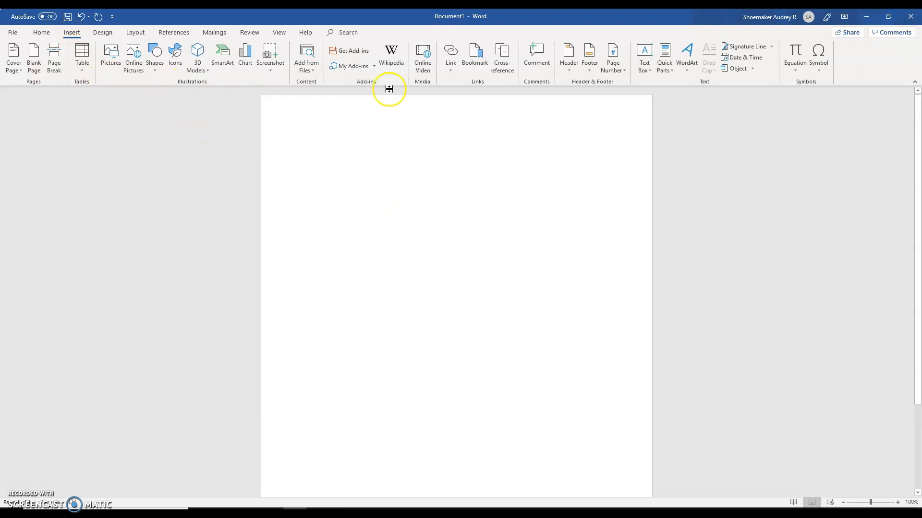
left_click(567, 62)
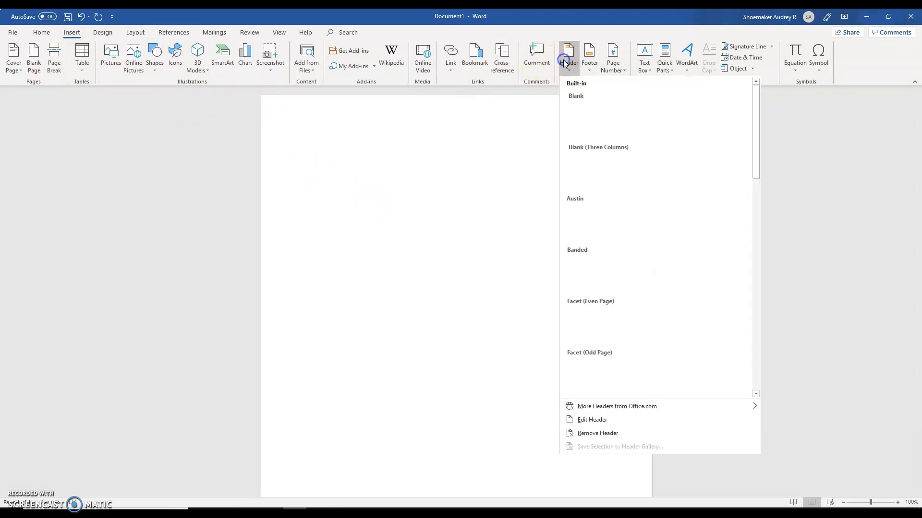
left_click(581, 120)
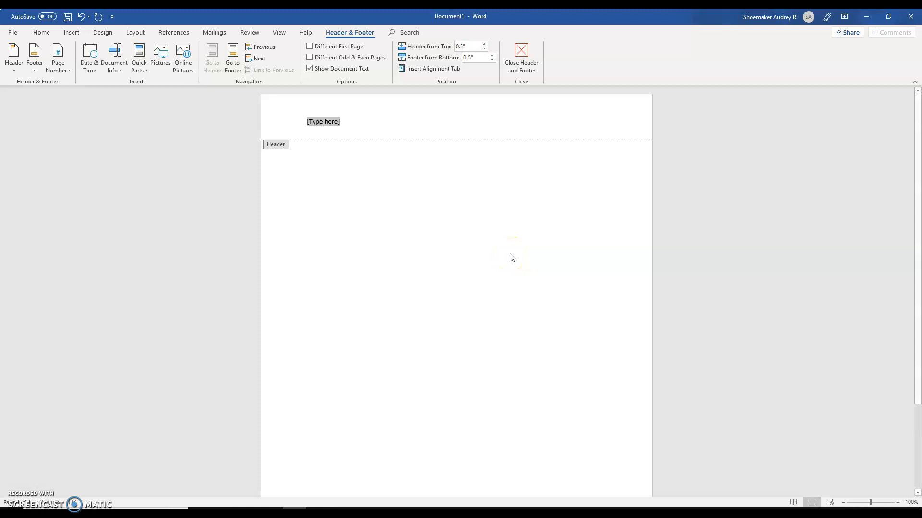
Step: Replace the header placeholder with a right-aligned Plain Number page number at the current position
key("Tab")
key("Tab")
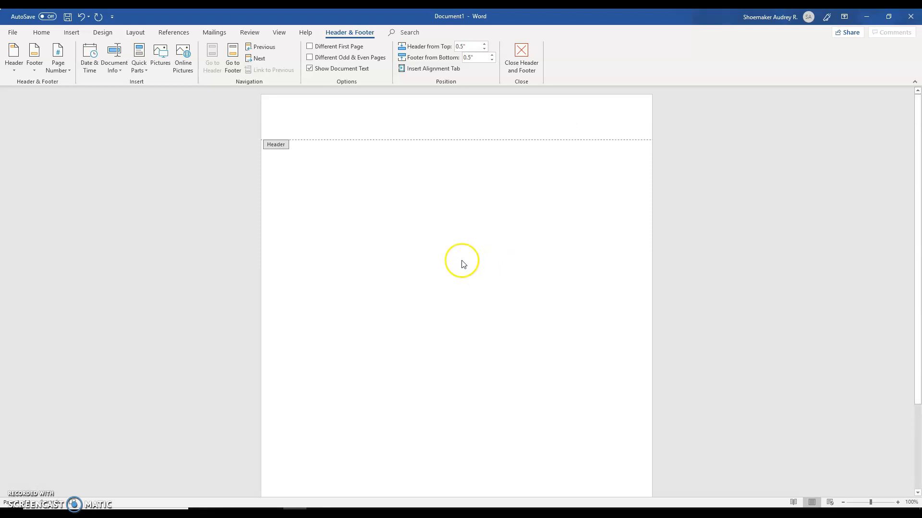
left_click(65, 61)
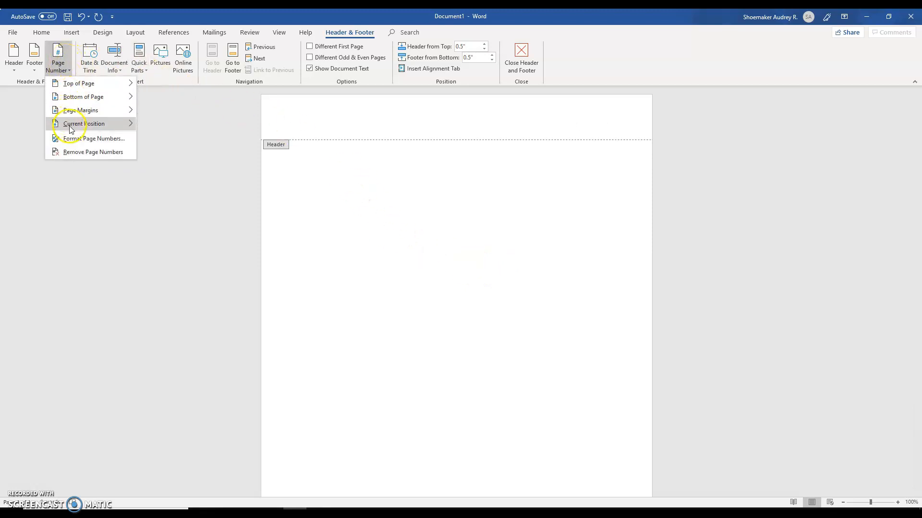
mouse_move(76, 124)
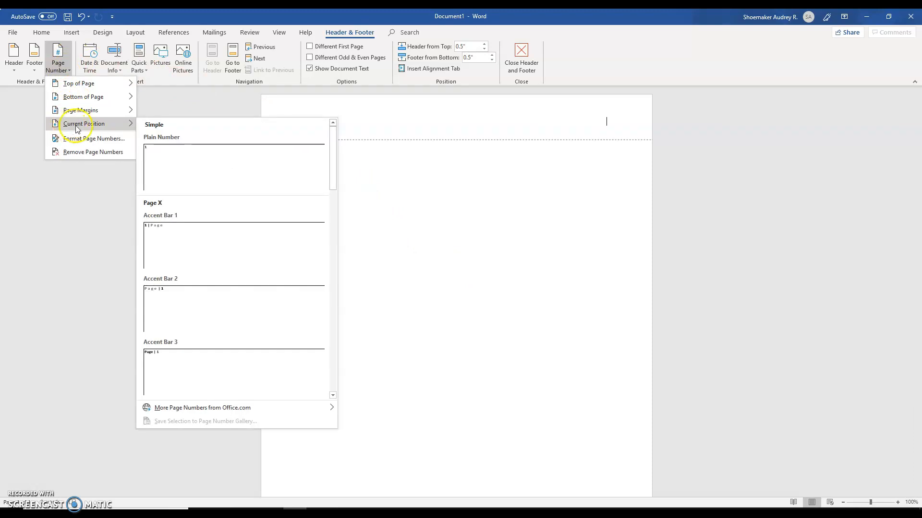
left_click(174, 152)
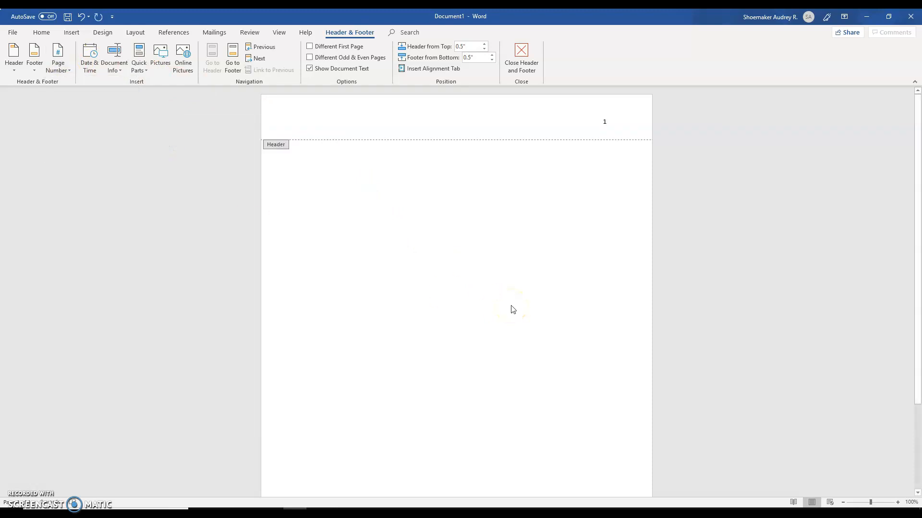
Step: Leave the header and add three blank lines at the start of the first page's body
double_click(469, 179)
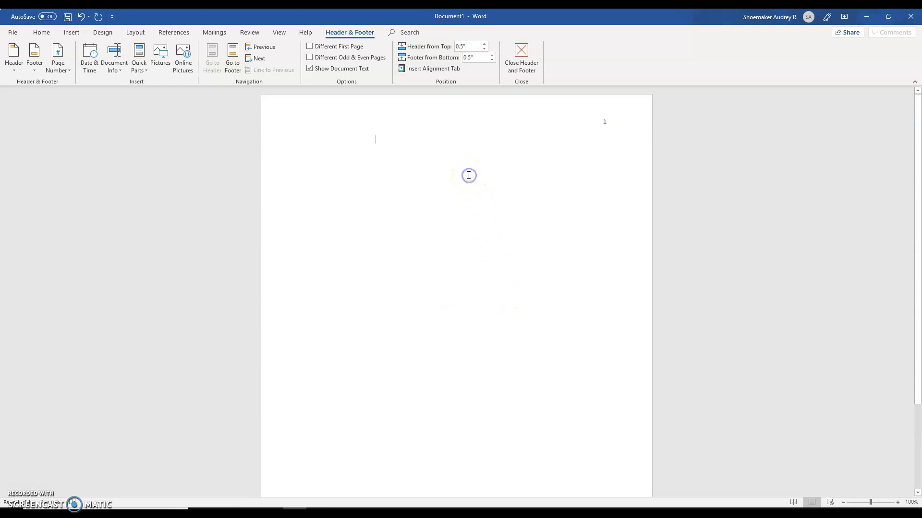
scroll(467, 178, "down", 1)
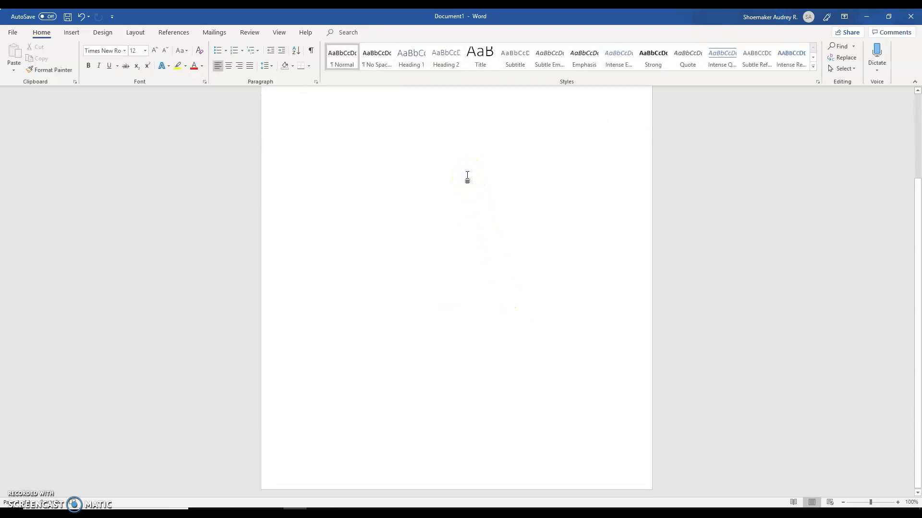
scroll(467, 177, "up", 1)
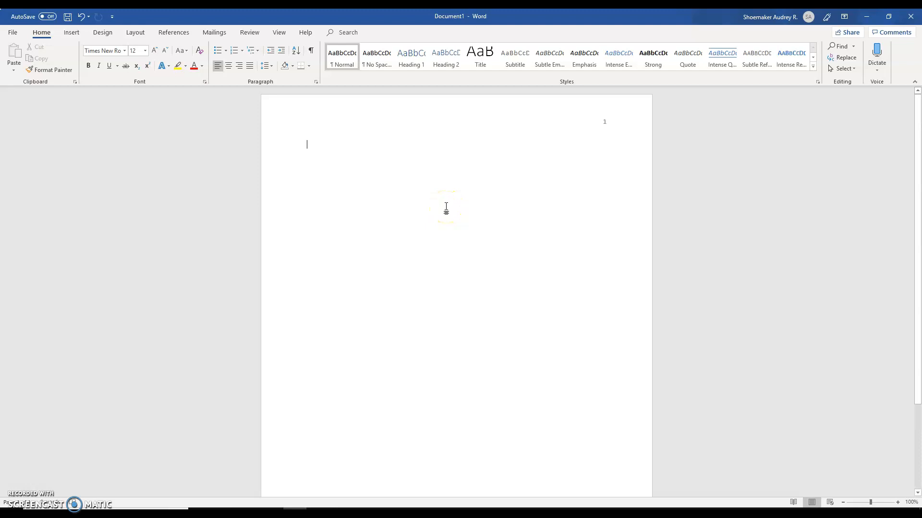
key("ctrl+z")
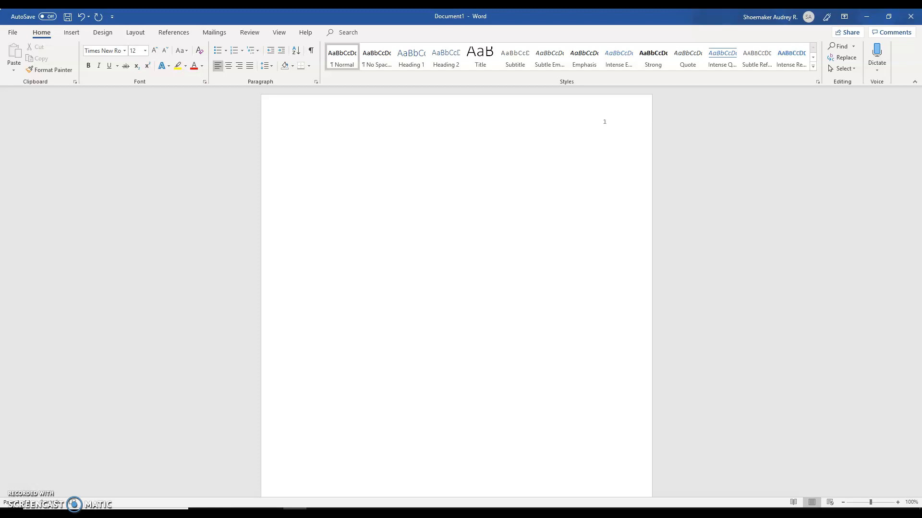
Step: Enter the centered, bold title "Title of My Paper: Subtitle of My Paper" on the first page
left_click(229, 66)
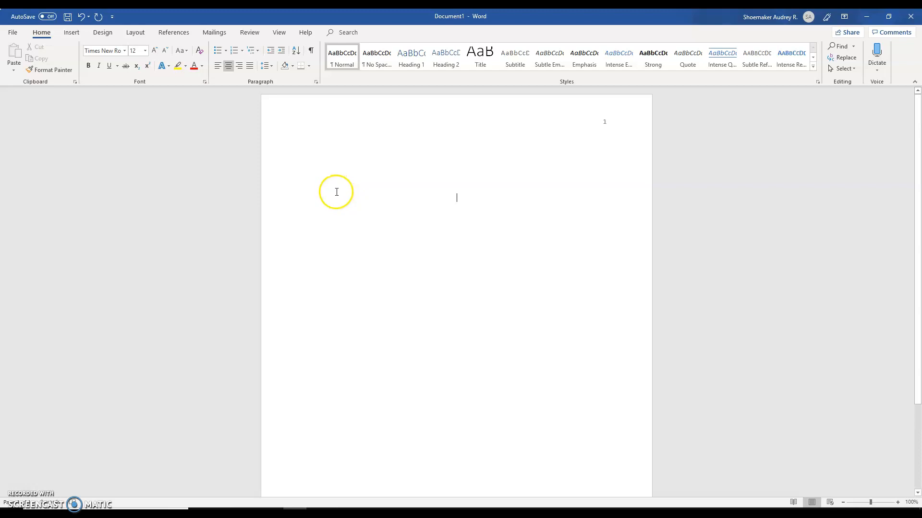
left_click(88, 66)
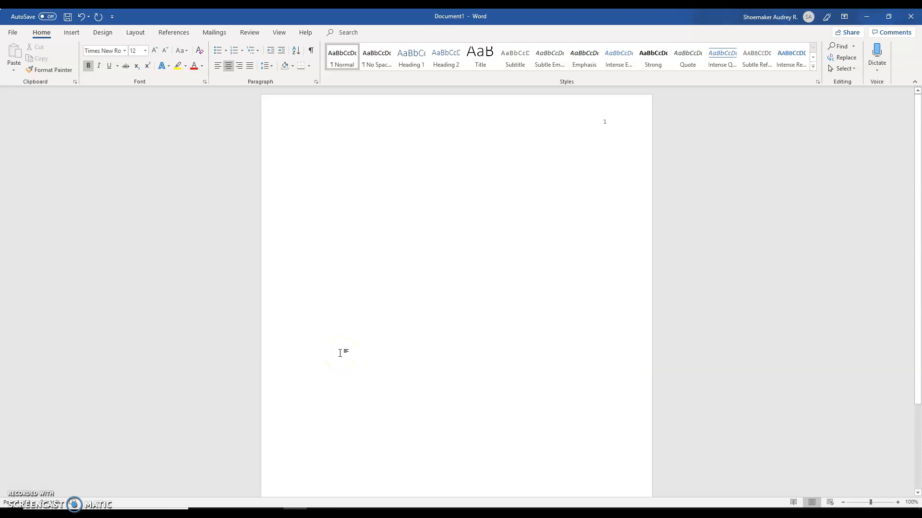
type("Title of M")
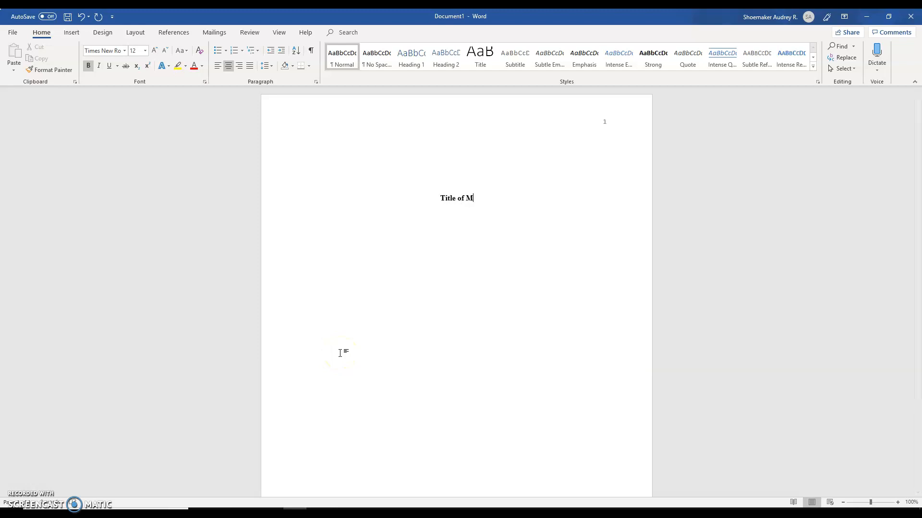
type("y Eaper")
type(": Subtitle of My Paper")
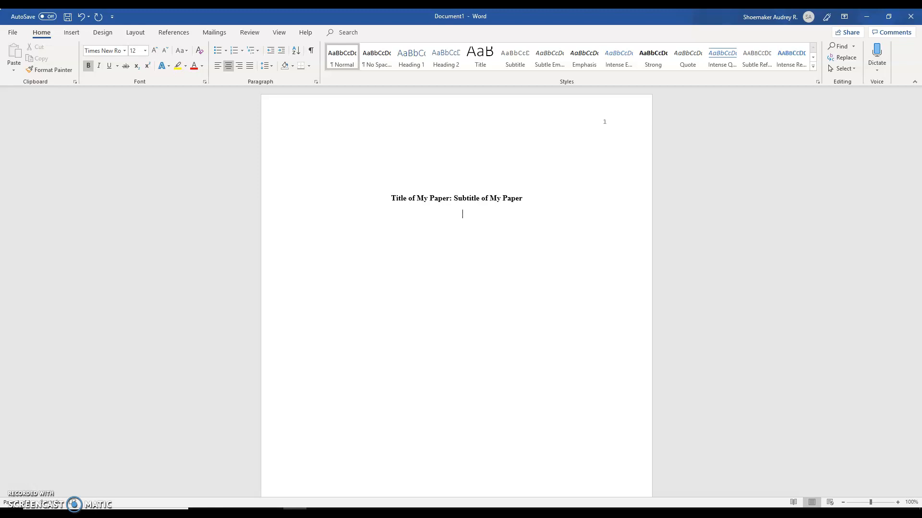
Step: Add non-bold lines below the title with the author's full name and "Walters State Community College"
left_click(92, 69)
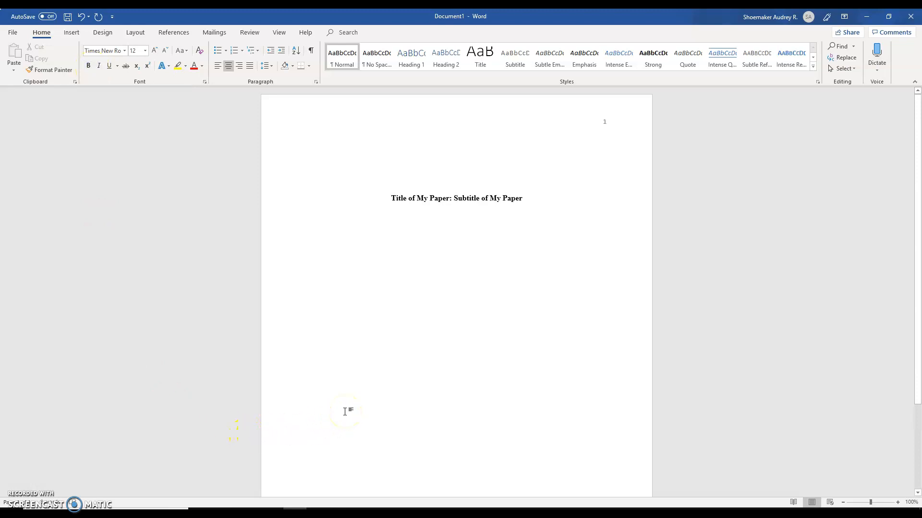
type("Audrey ")
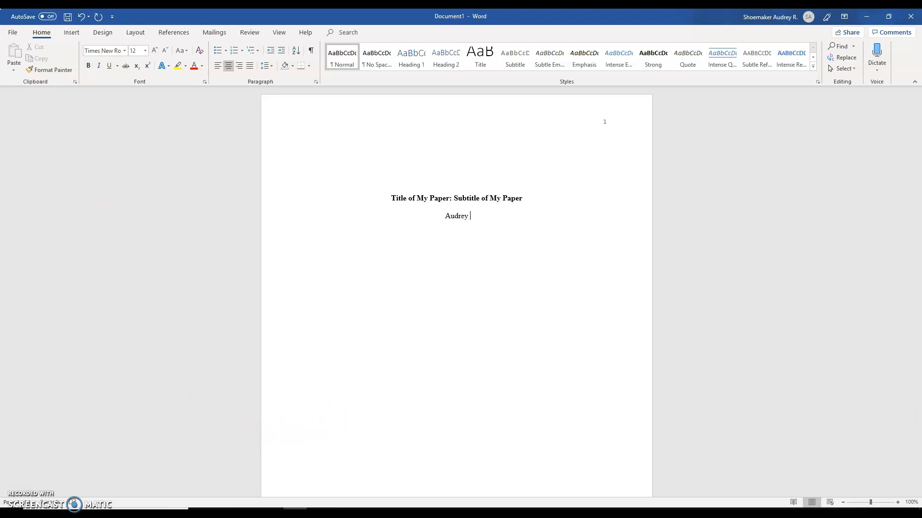
type("R. Shoemaker ")
type("Walters")
type(" State Commu")
type("nity College")
key("Return")
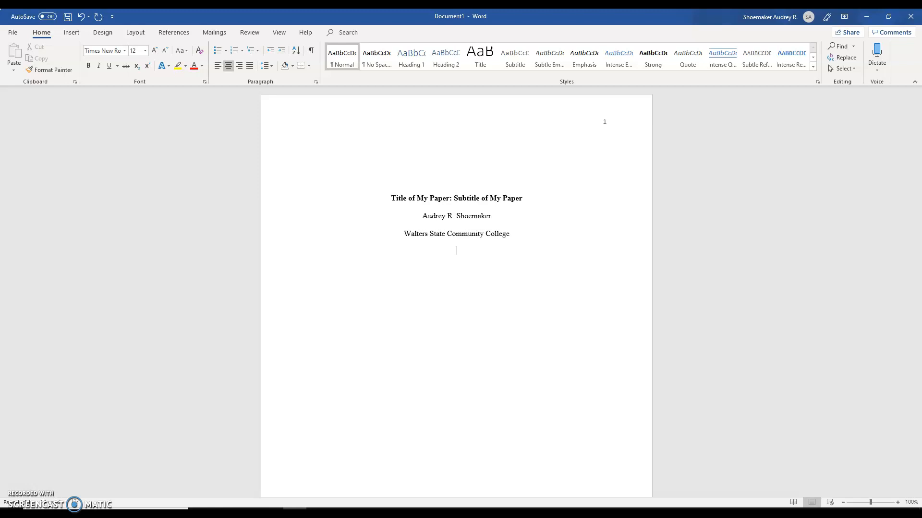
Step: Add the course line "SOCI-1010-W191" and the instructor line "Dr. Instructor" below the college name
type("SOCI-1010-W191")
key("Return")
type("Inst")
key("BackSpace")
key("BackSpace")
key("BackSpace")
key("BackSpace")
type("Dr. Instructor")
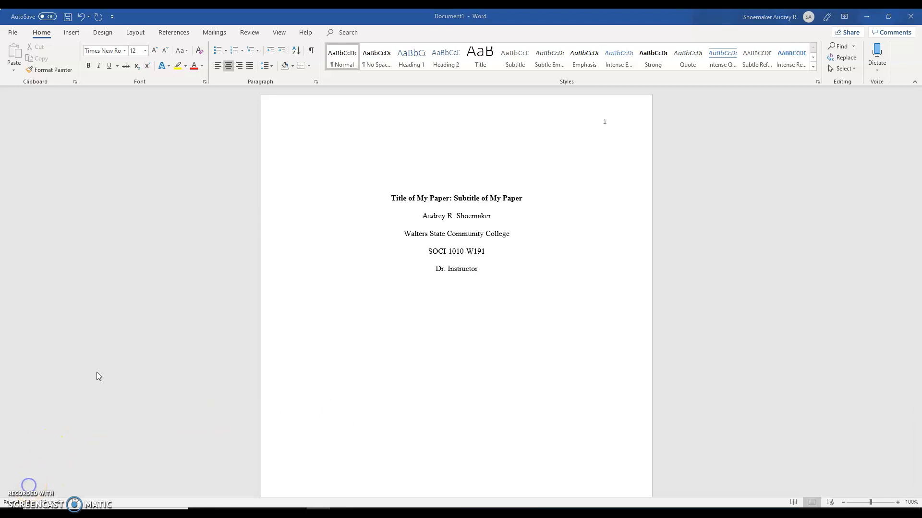
Step: Add the date "Aug. 20, 2020" on a new line below the instructor line
left_click(478, 268)
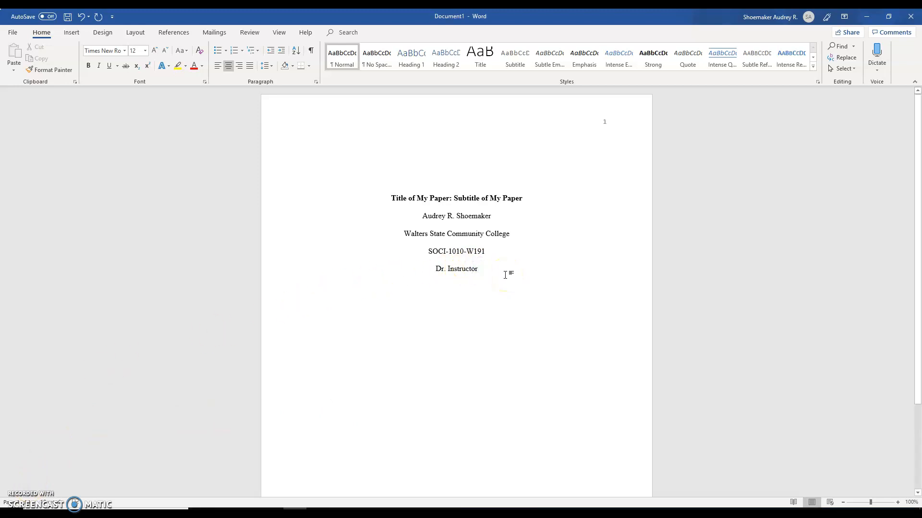
key("Return")
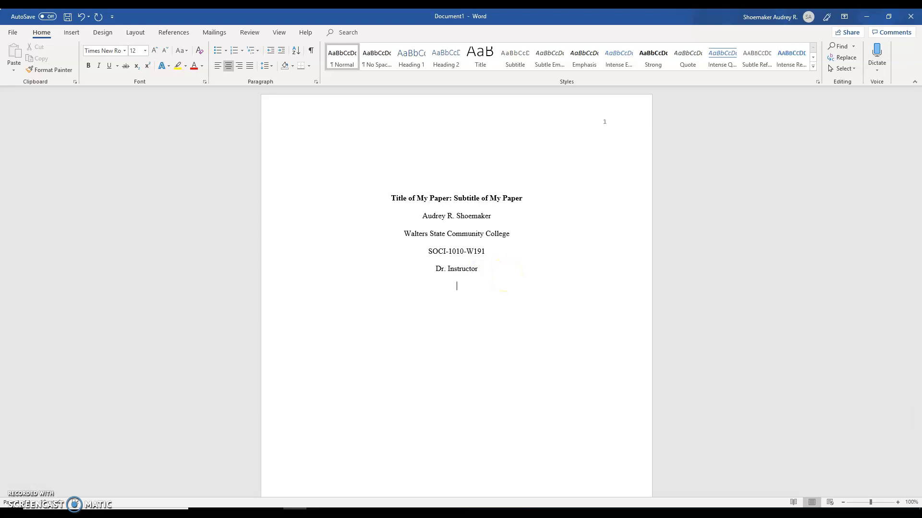
type("Aug. 20, 2020")
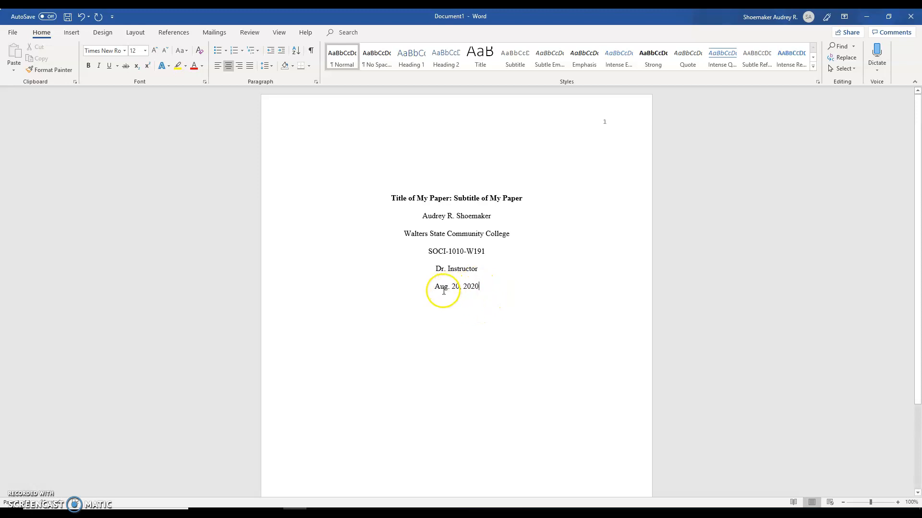
Step: Insert a page break after the date on the title page
left_click(69, 33)
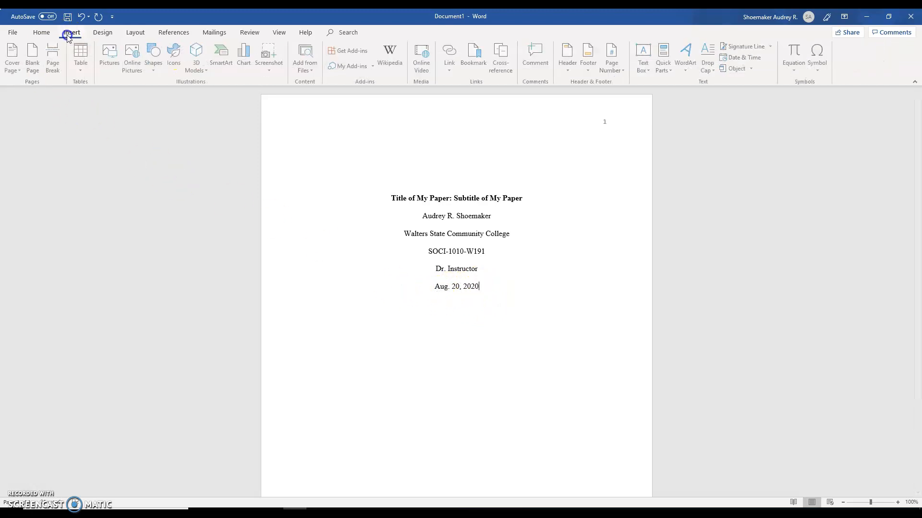
left_click(55, 60)
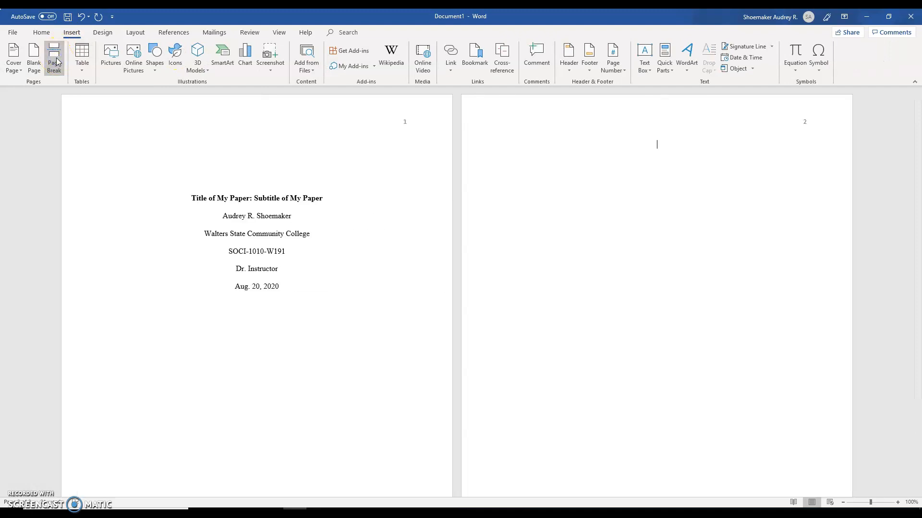
left_click(104, 199)
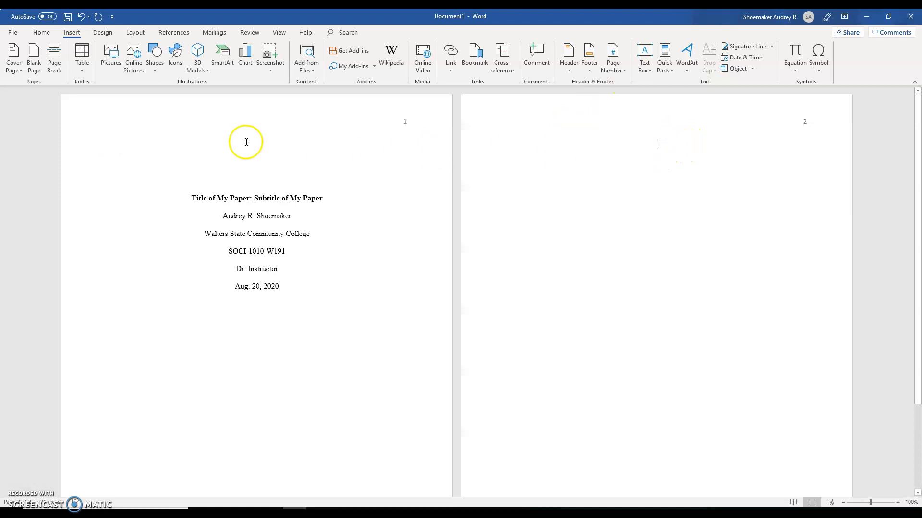
Step: Enter the bold heading "Abstract" on page 2, and turn bold off after it
left_click(42, 32)
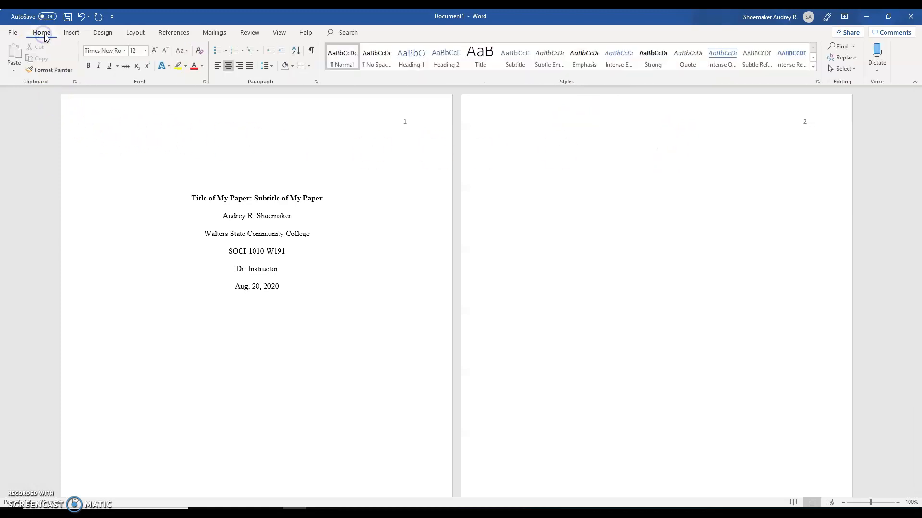
left_click(89, 66)
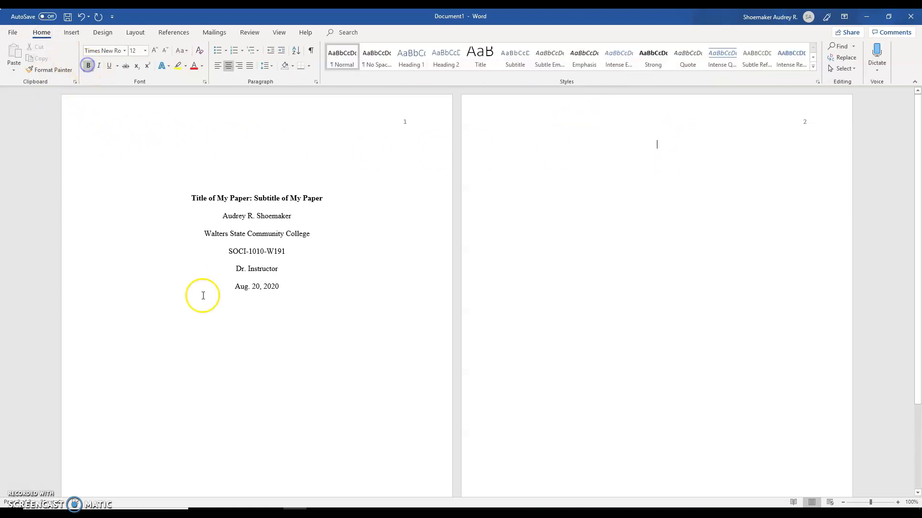
type("Abst")
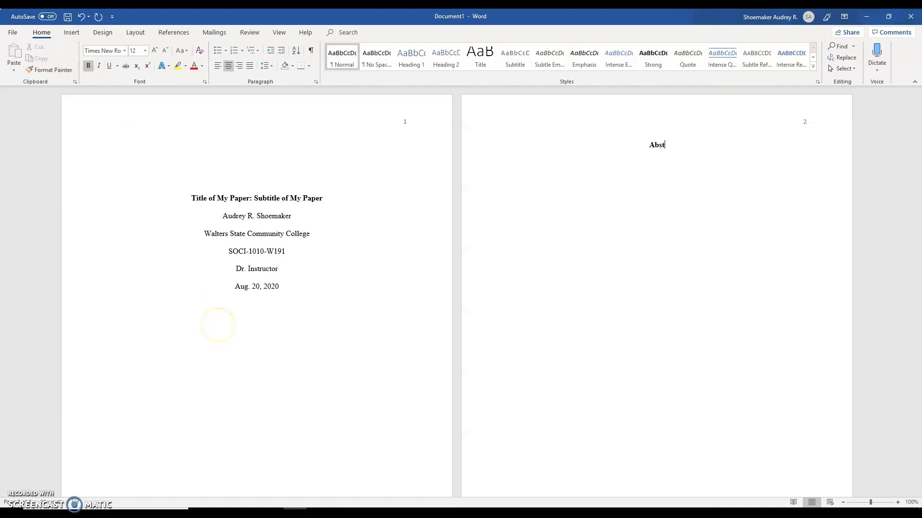
type("ract")
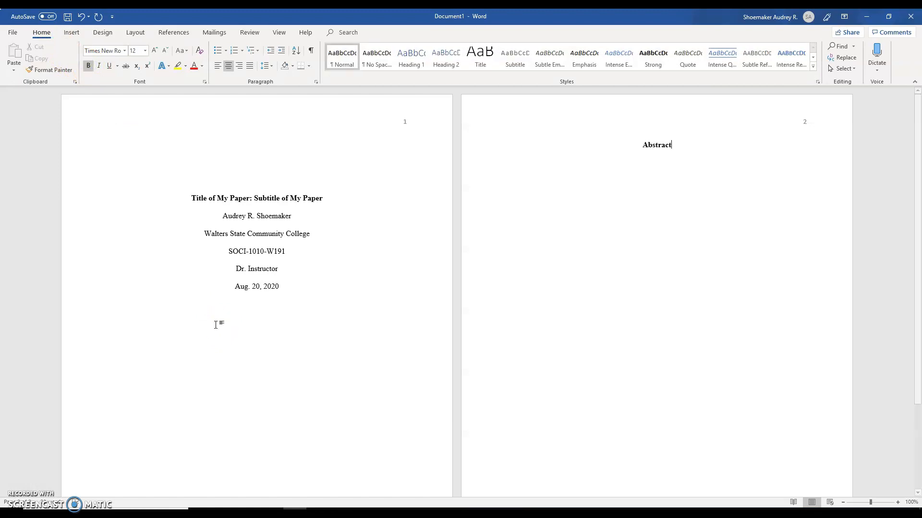
left_click(88, 67)
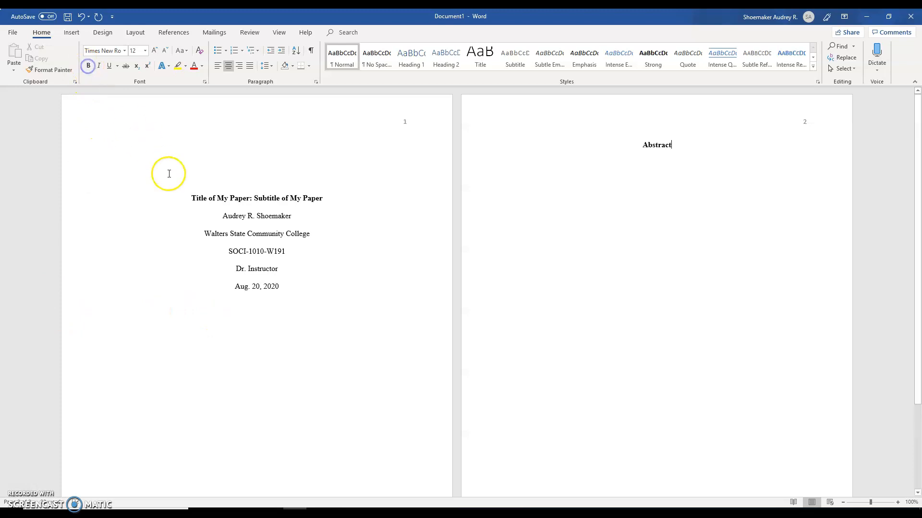
Step: Add a left-aligned line below the Abstract heading reading "This is the first sentence of my abstract."
key("Return")
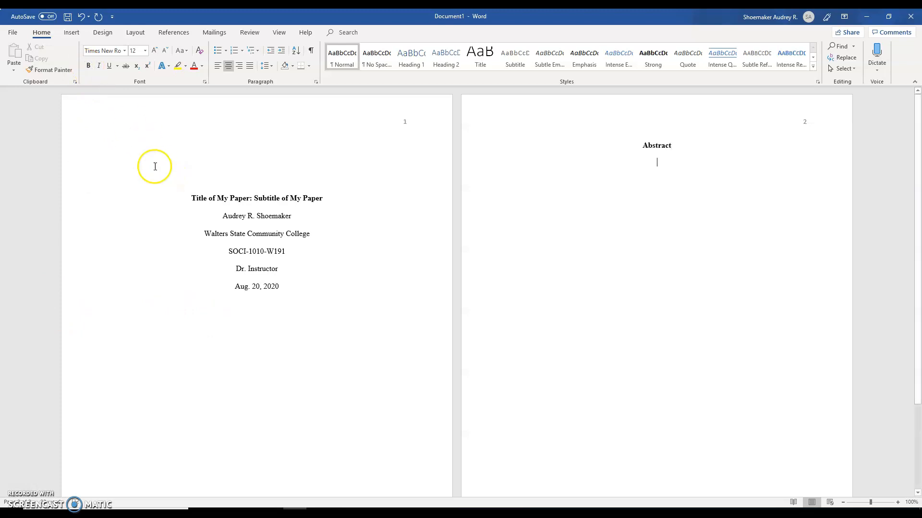
left_click(220, 66)
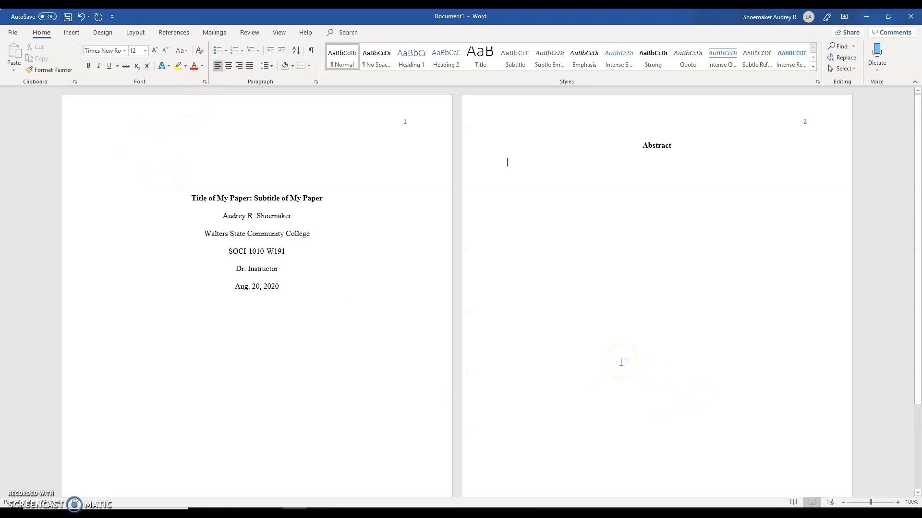
type("This is the first sentence of my abstract.")
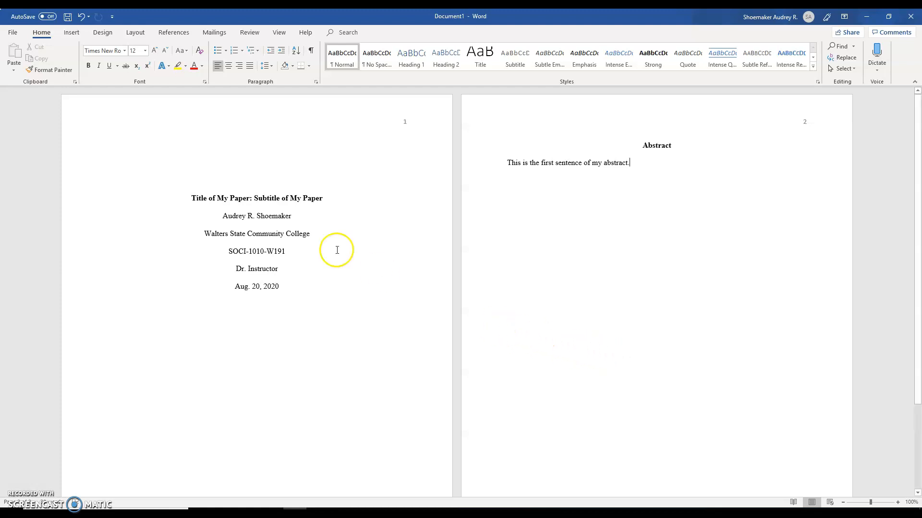
Step: Insert a page break after the abstract sentence
left_click(71, 34)
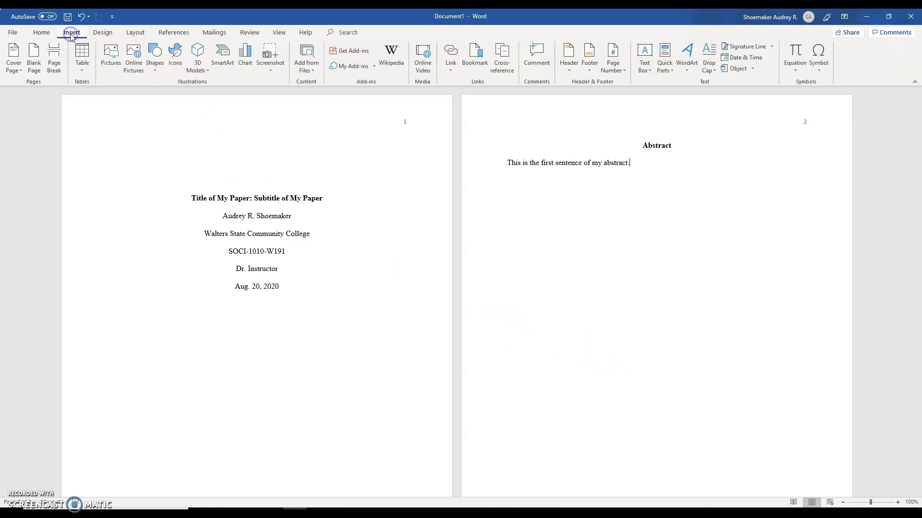
left_click(60, 66)
scroll(168, 241, "down", 8)
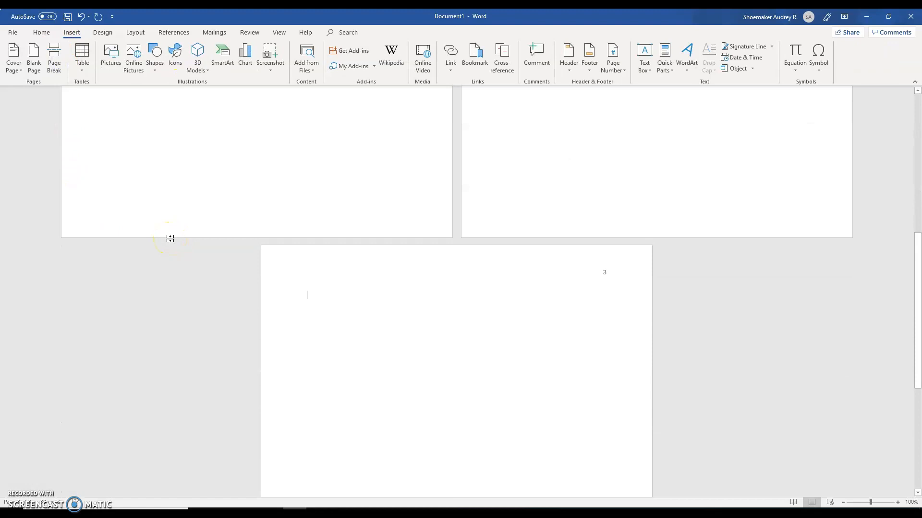
scroll(238, 257, "down", 2)
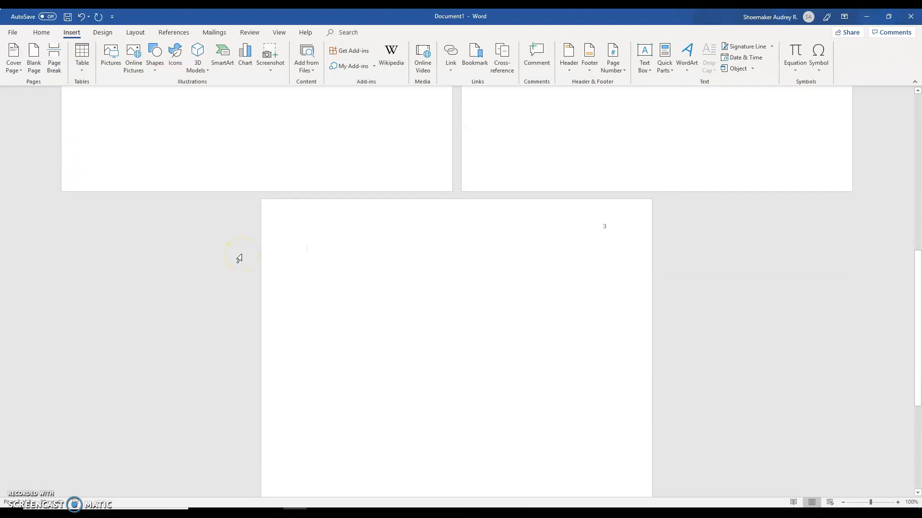
Step: Enter the centered, bold title "Title of My Paper: Subtitle of My Paper" on page 3
left_click(38, 33)
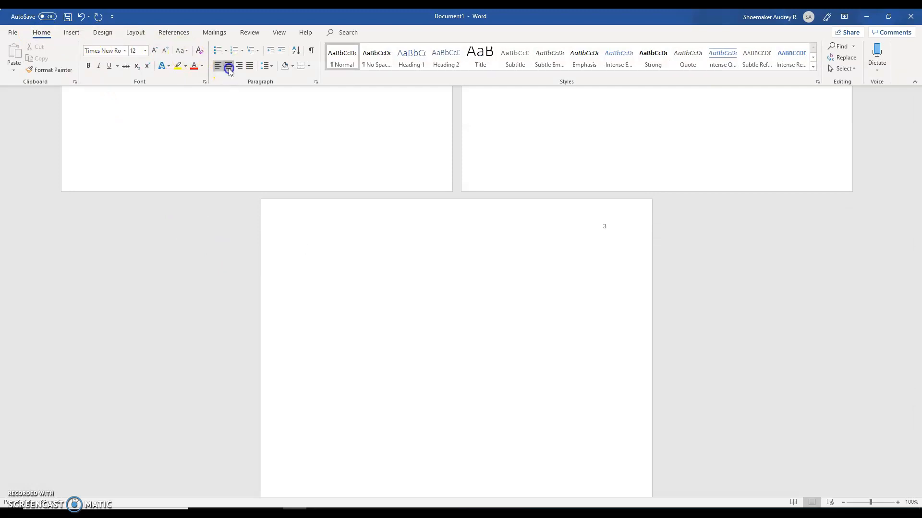
left_click(88, 65)
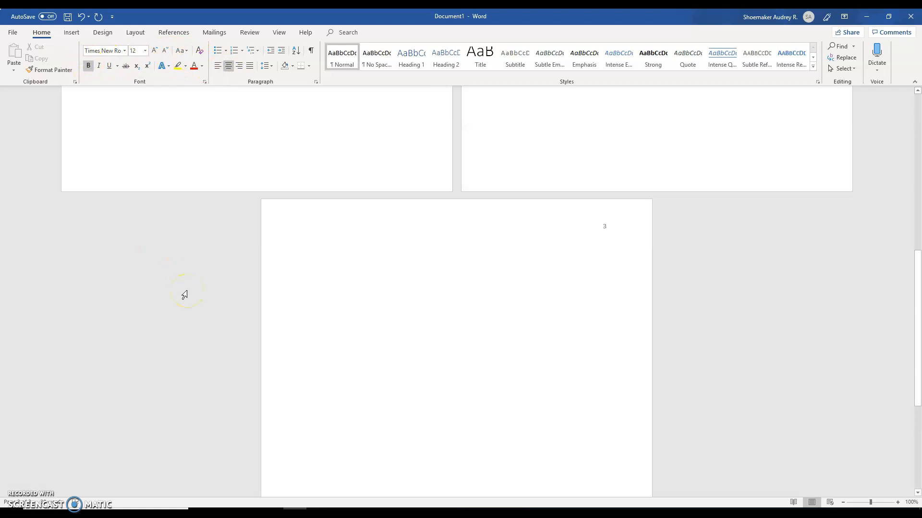
type("Title of ")
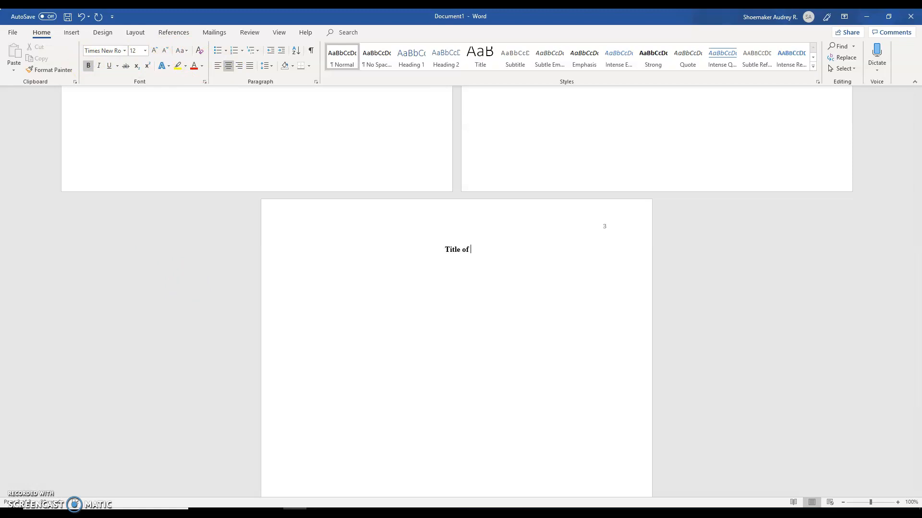
type("My Paper")
key("BackSpace")
type("Subtitle of My Paper")
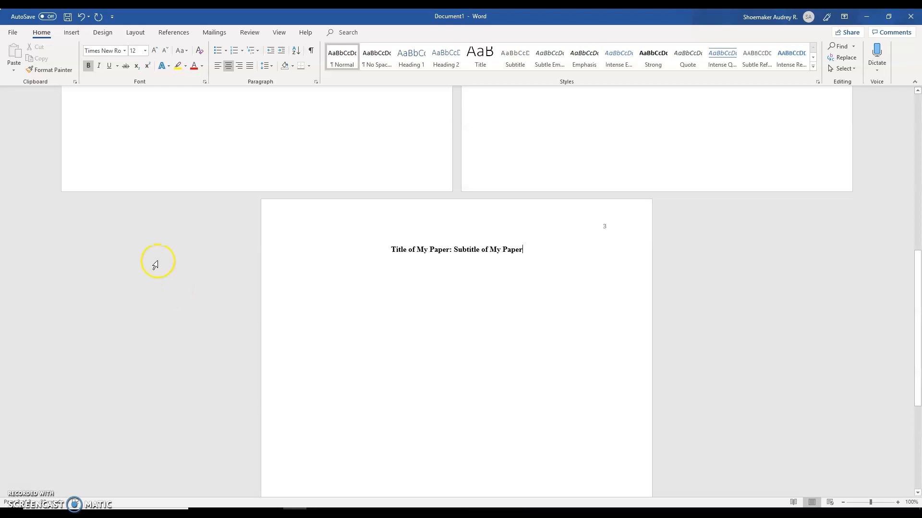
Step: Start a left-aligned, non-bold line below the title on page 3
left_click(88, 69)
key("Return")
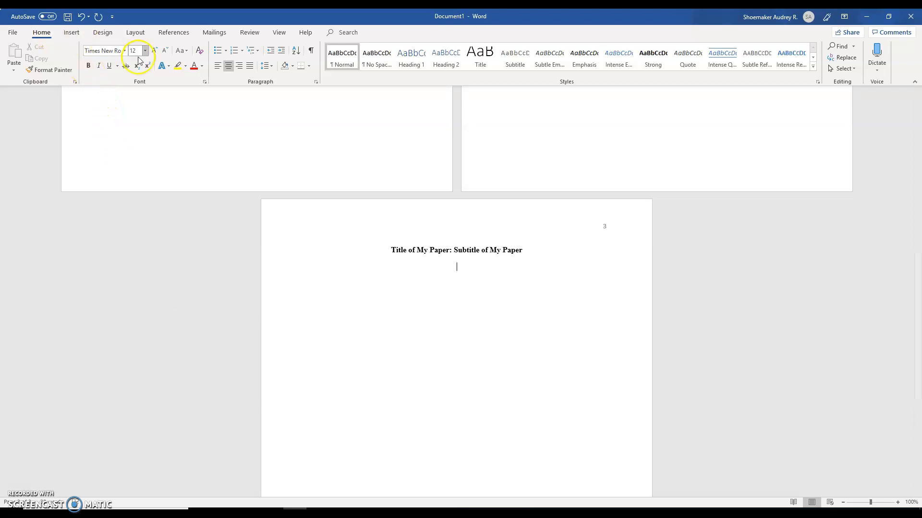
left_click(218, 66)
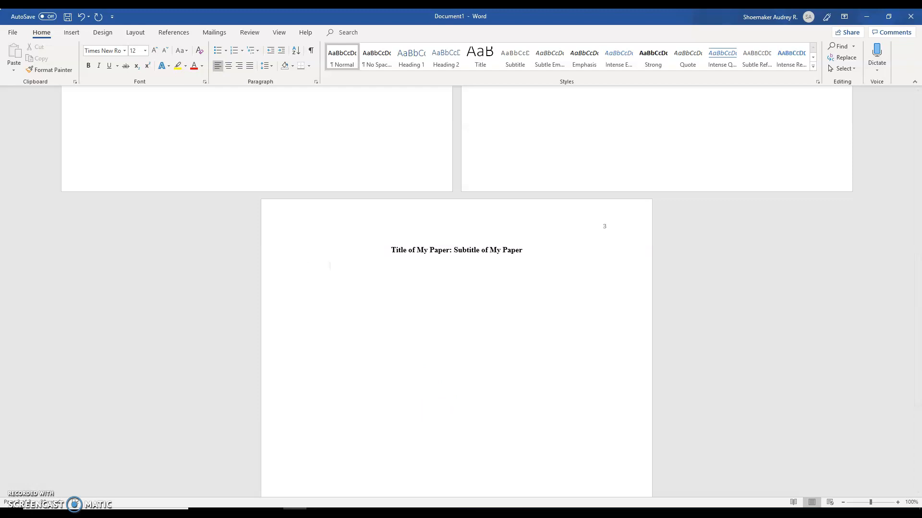
Step: Complete the body sentence "This is the first sentence of my paper." on page 3 and insert a page break after it
type("his is the first sentence of my paper.")
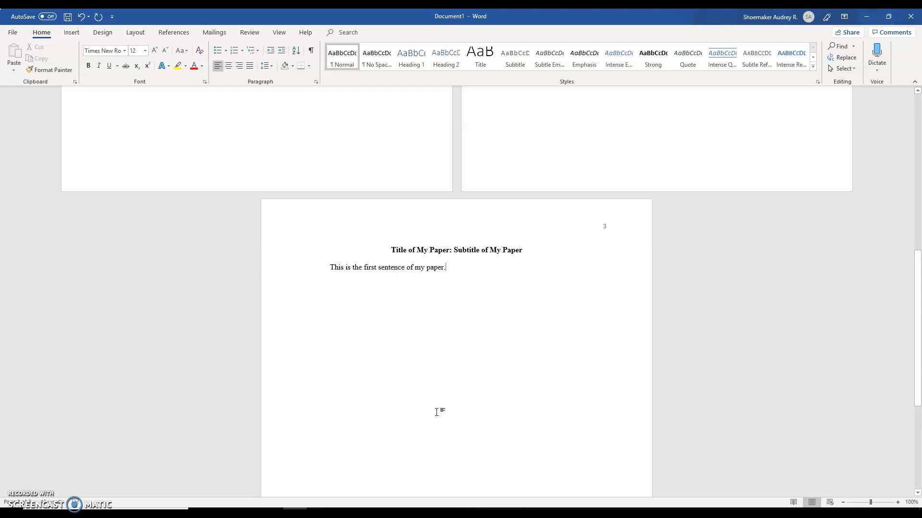
left_click(72, 32)
left_click(52, 56)
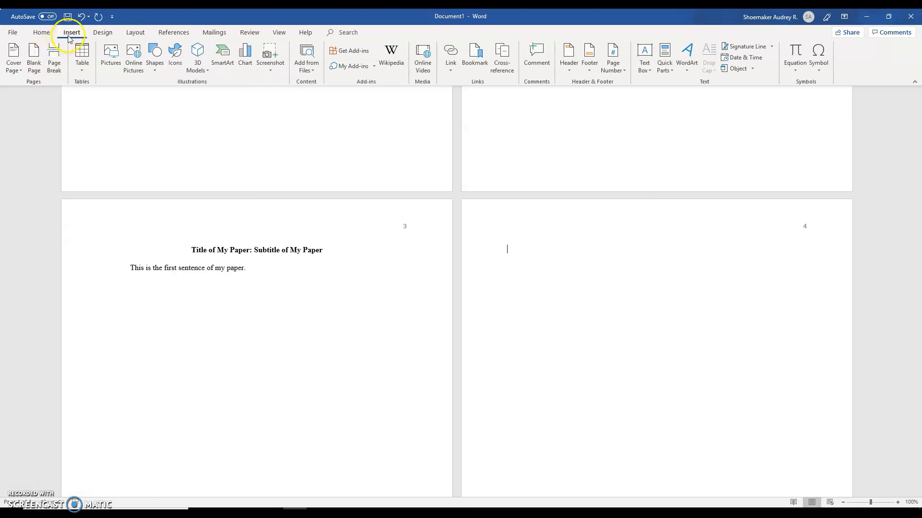
Step: Enter the centered, bold heading "References" on page 4 and start a left-aligned, non-bold line below it
left_click(42, 33)
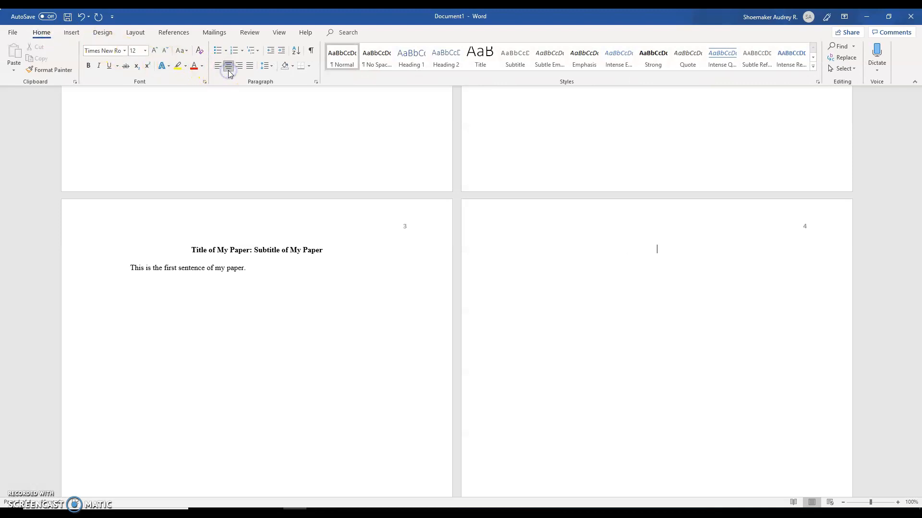
left_click(90, 66)
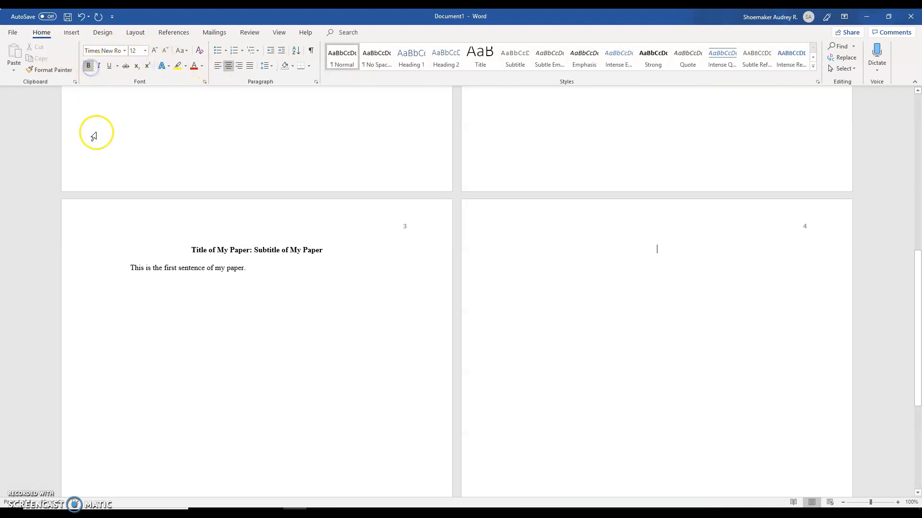
type("References")
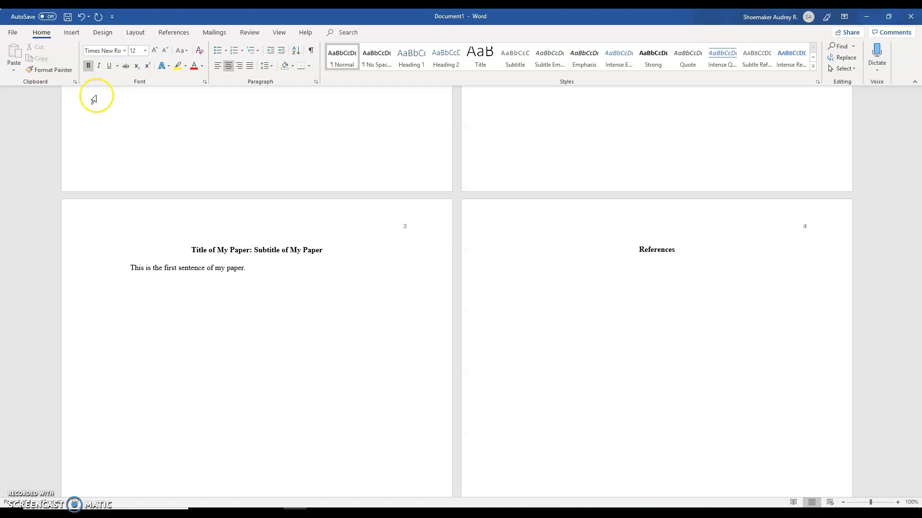
left_click(89, 66)
key("Return")
left_click(217, 66)
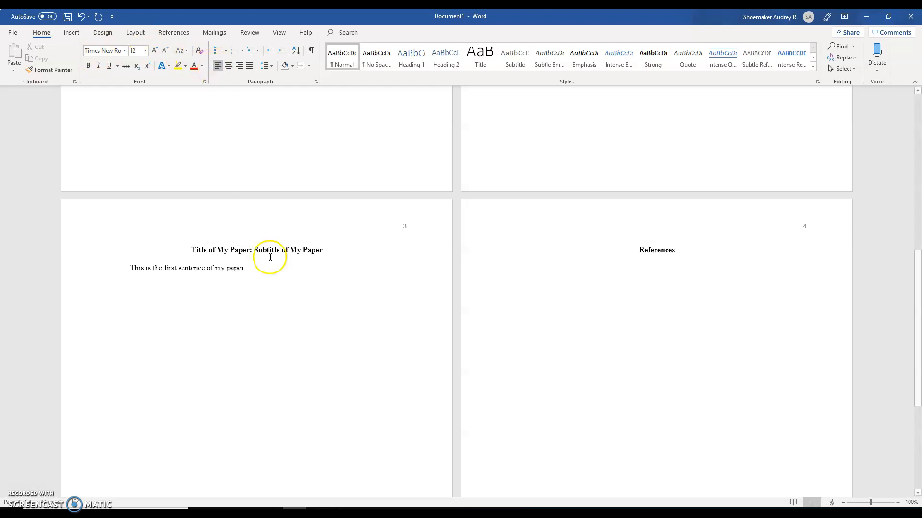
Step: Switch to the browser and copy the APA citation of the EBSCOhost article "Values and Consequences in Predictive Machine Evaluation"
mouse_move(271, 513)
left_click(271, 475)
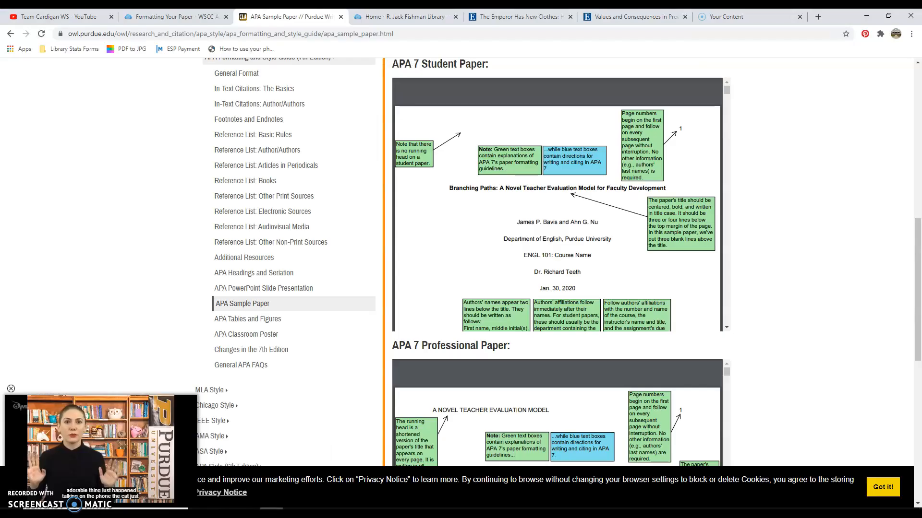
left_click(634, 16)
left_click(625, 14)
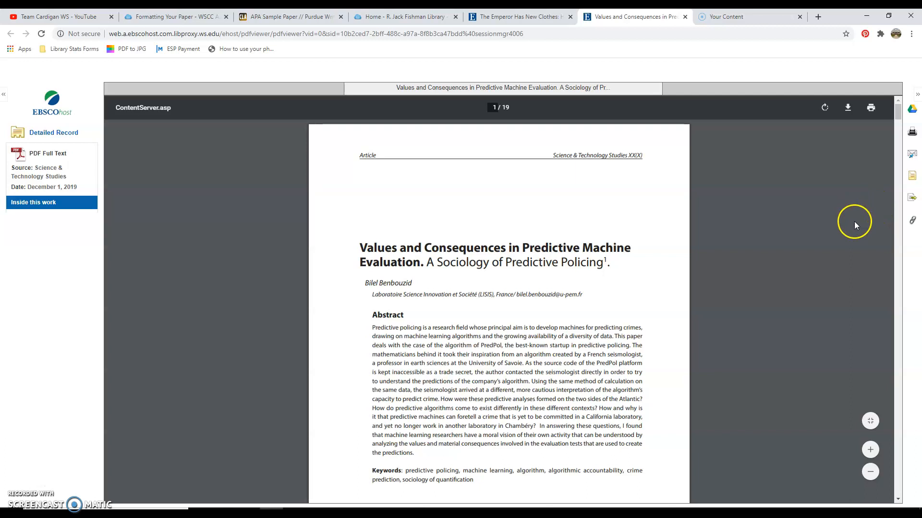
left_click(913, 181)
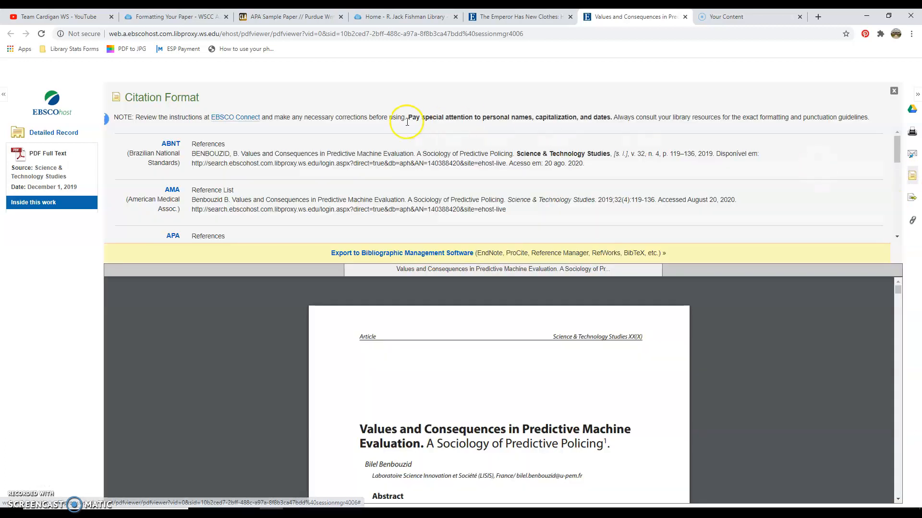
scroll(407, 122, "down", 1)
left_click_drag(684, 199, 191, 198)
key("ctrl+c")
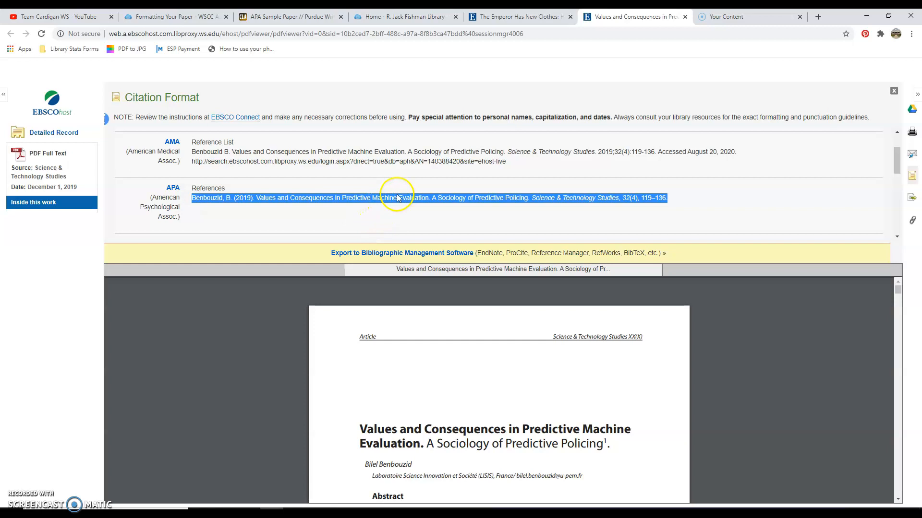
Step: Switch back to Word and paste the copied citation below the References heading with merged formatting
left_click(295, 513)
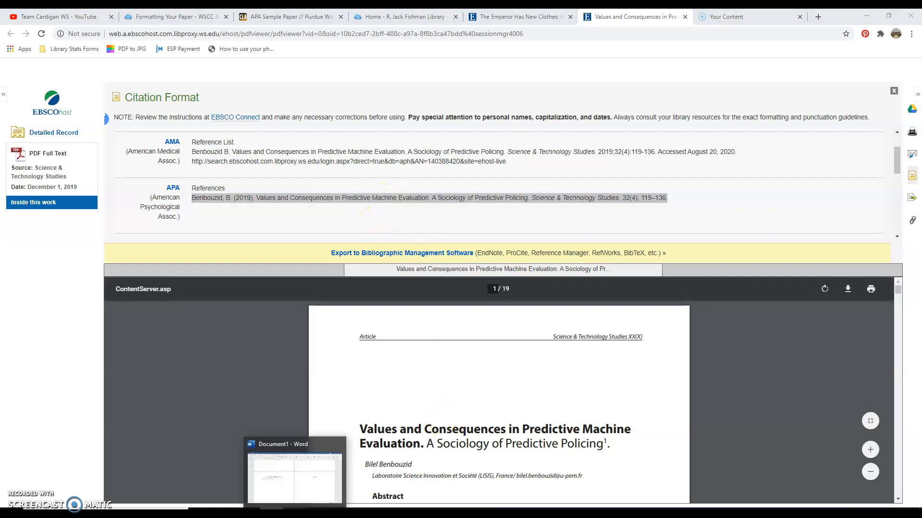
right_click(516, 268)
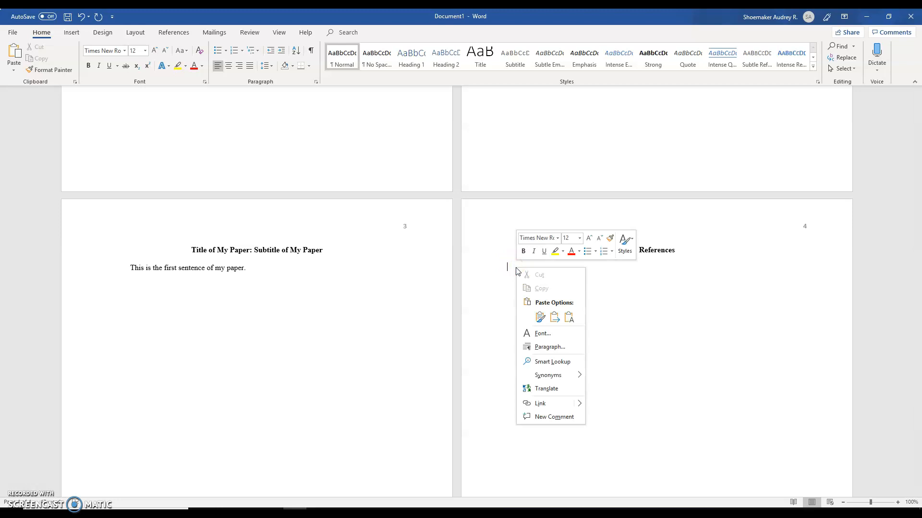
left_click(554, 318)
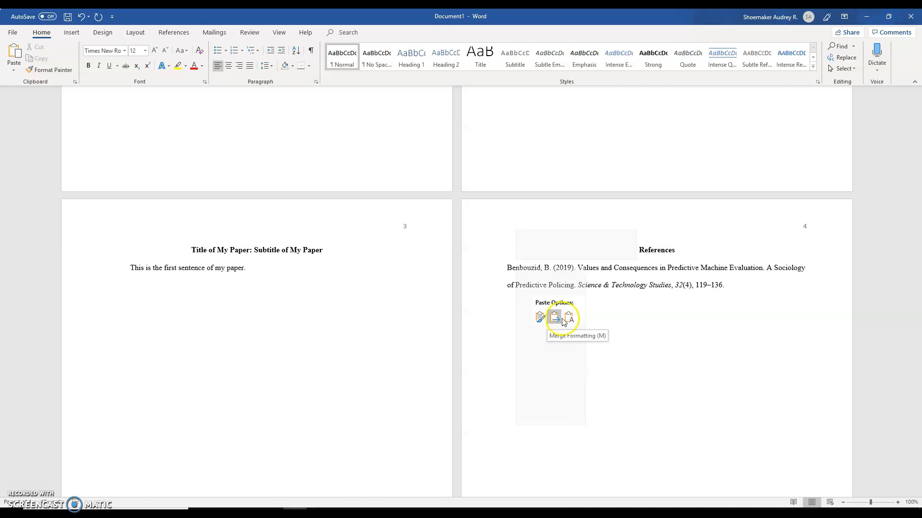
left_click(568, 318)
left_click(546, 322)
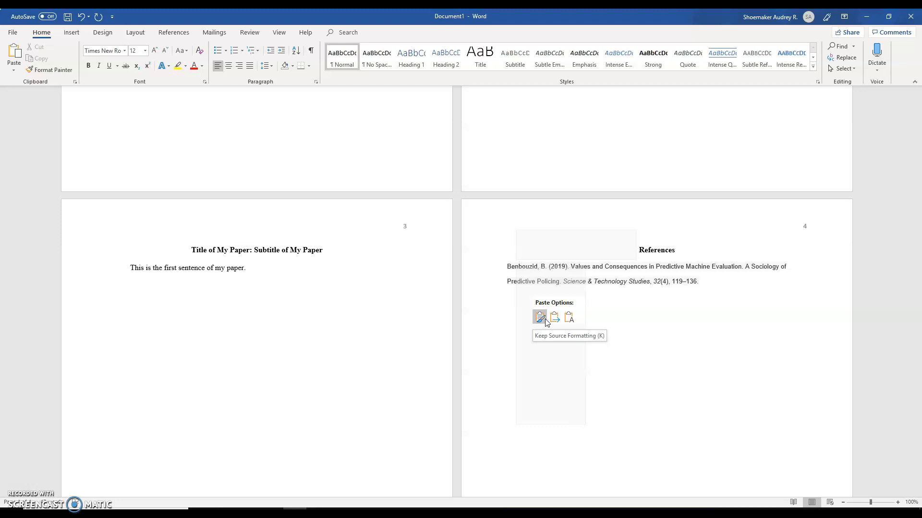
left_click(554, 319)
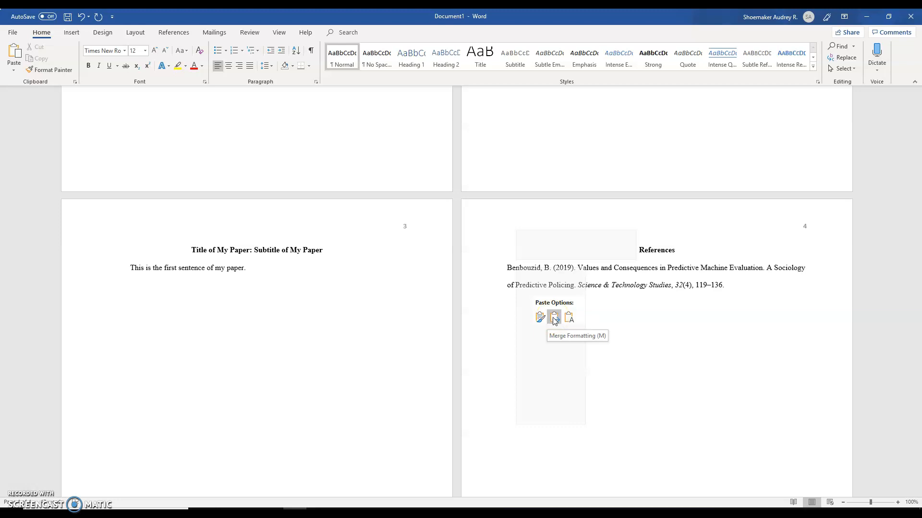
left_click(554, 319)
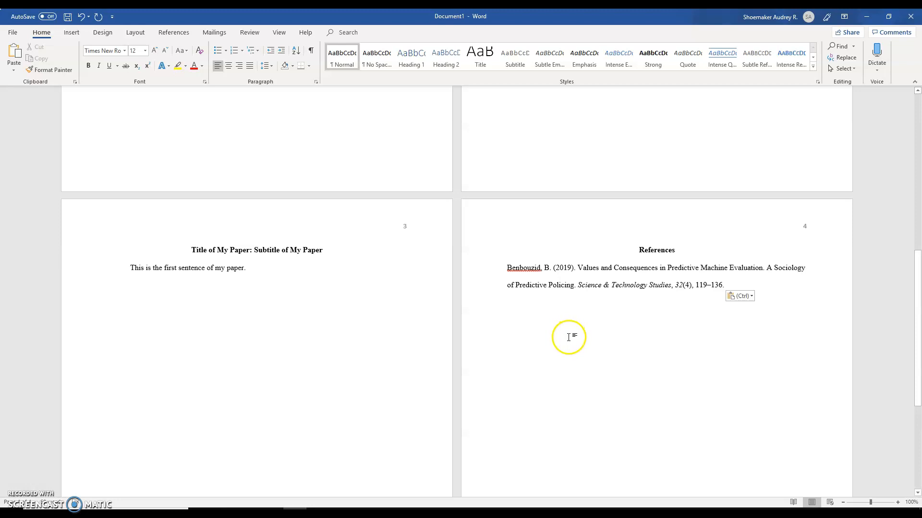
Step: Apply a 0.5" hanging indent to the pasted citation
left_click_drag(731, 283, 501, 267)
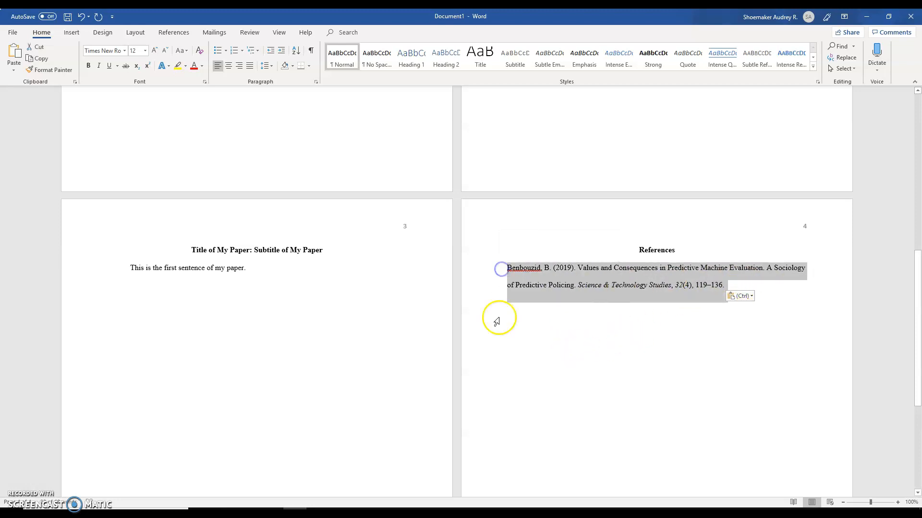
left_click(316, 83)
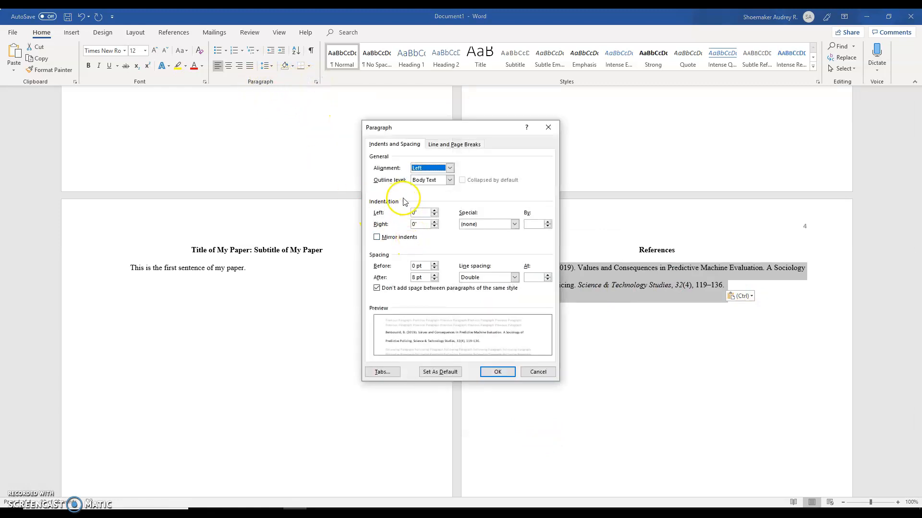
left_click(515, 225)
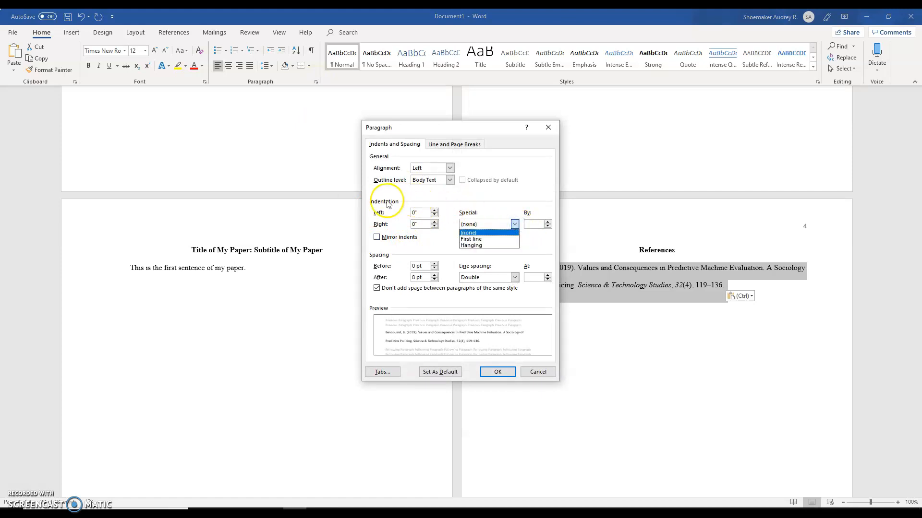
left_click(471, 245)
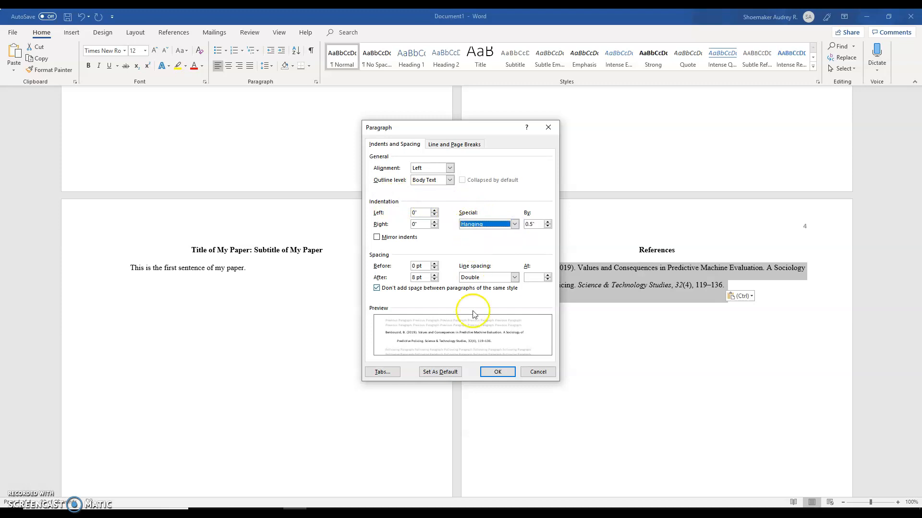
left_click(496, 372)
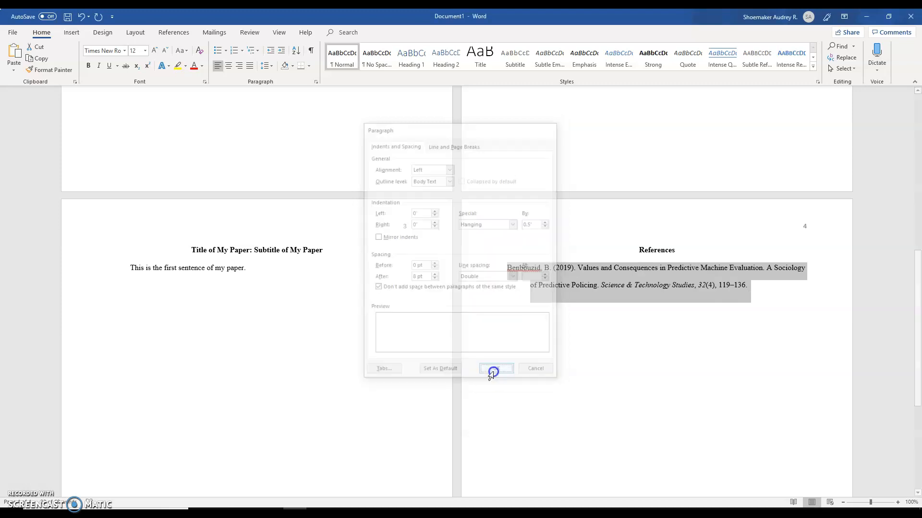
left_click(584, 366)
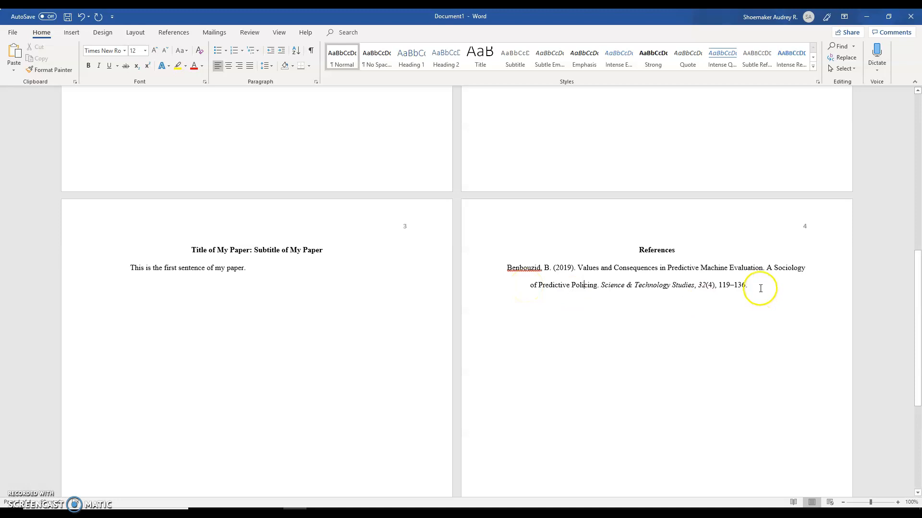
Step: Paste three extra copies of the citation below the first entry and delete them
left_click_drag(757, 287, 513, 267)
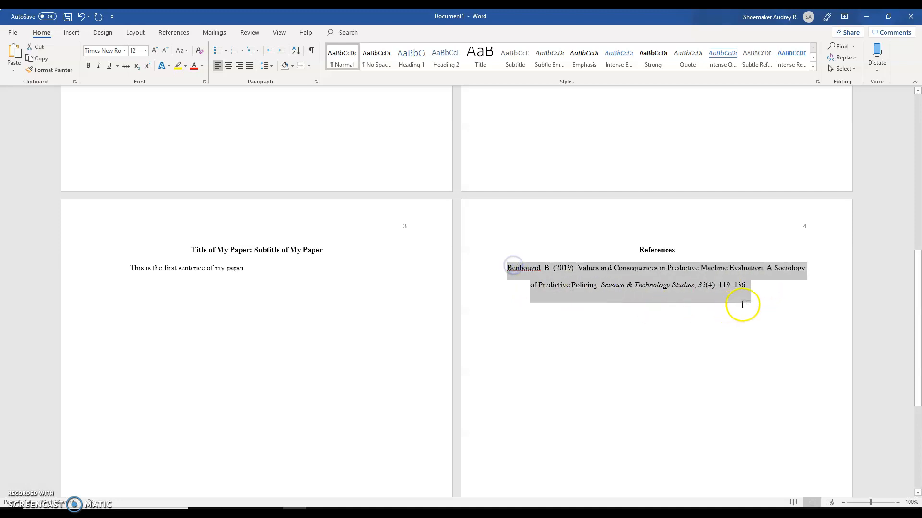
left_click(771, 288)
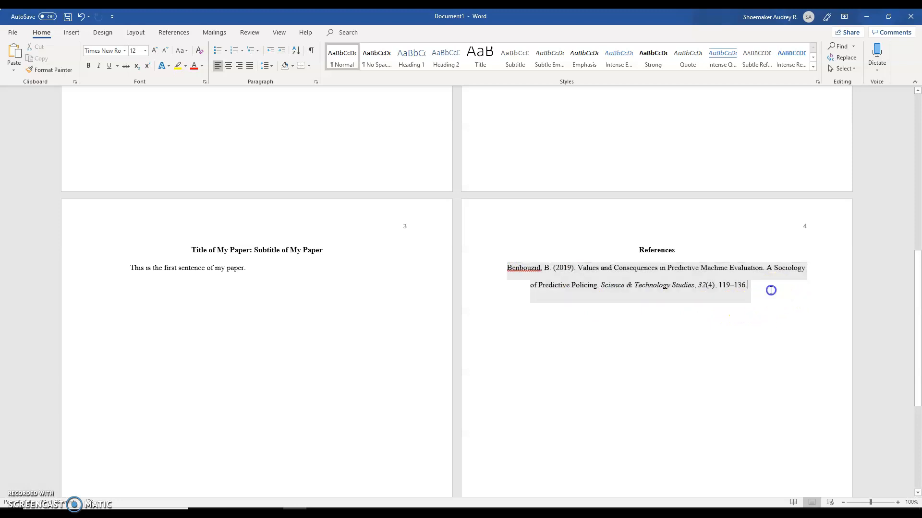
key("ctrl+v")
key("ctrl+v")
key("ctrl+v")
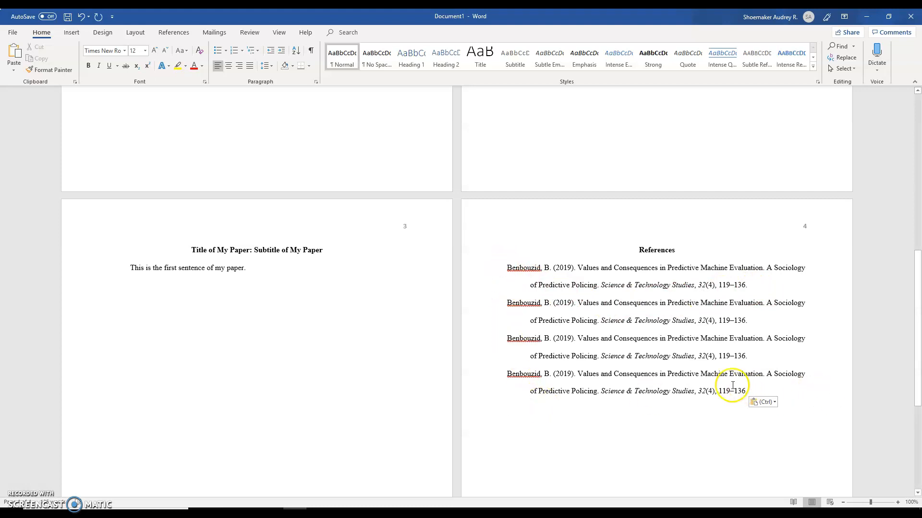
left_click_drag(754, 387, 504, 308)
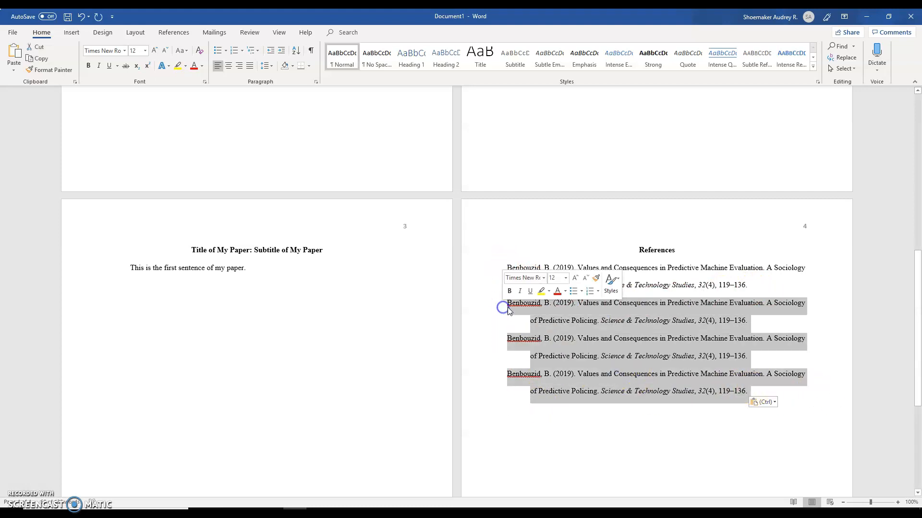
key("Delete")
Step: Switch to the browser and copy the APA citation of the EBSCOhost article "The Emperor Has New Clothes"
key("alt+Tab")
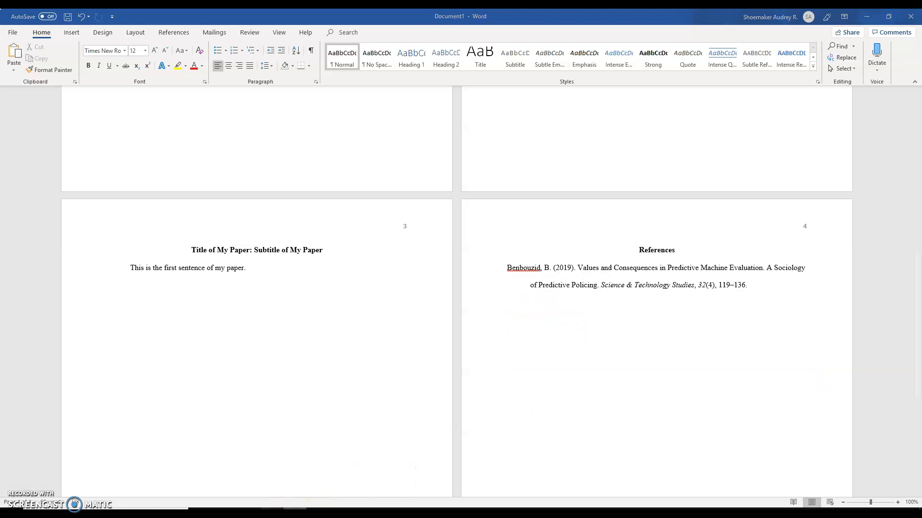
left_click(520, 17)
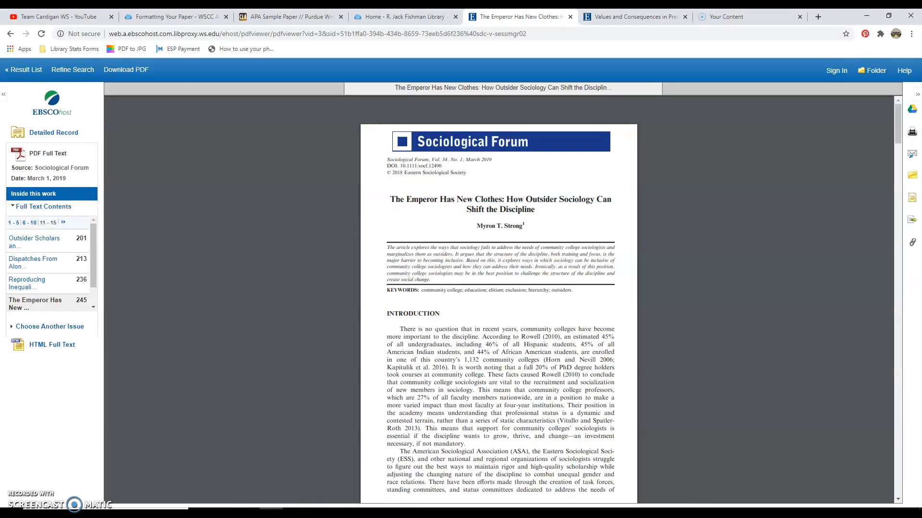
left_click(911, 197)
scroll(353, 197, "down", 1)
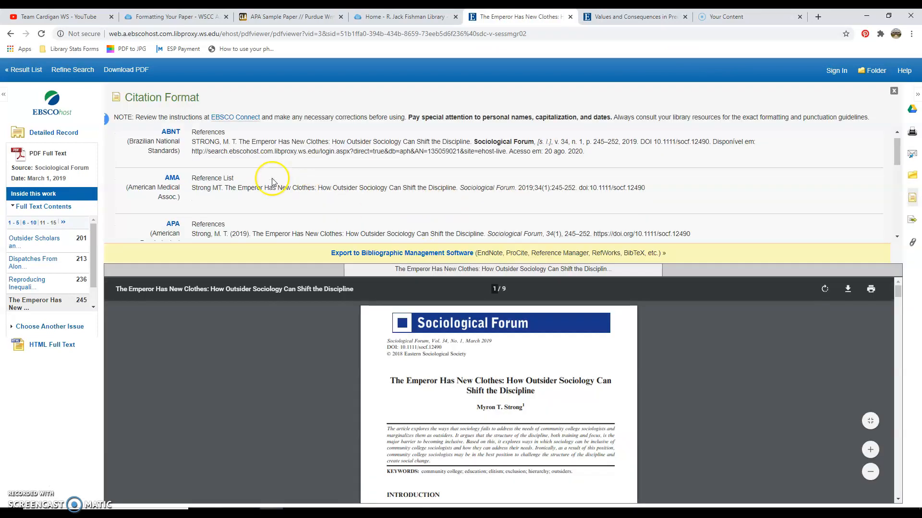
left_click_drag(696, 202, 193, 204)
key("ctrl+c")
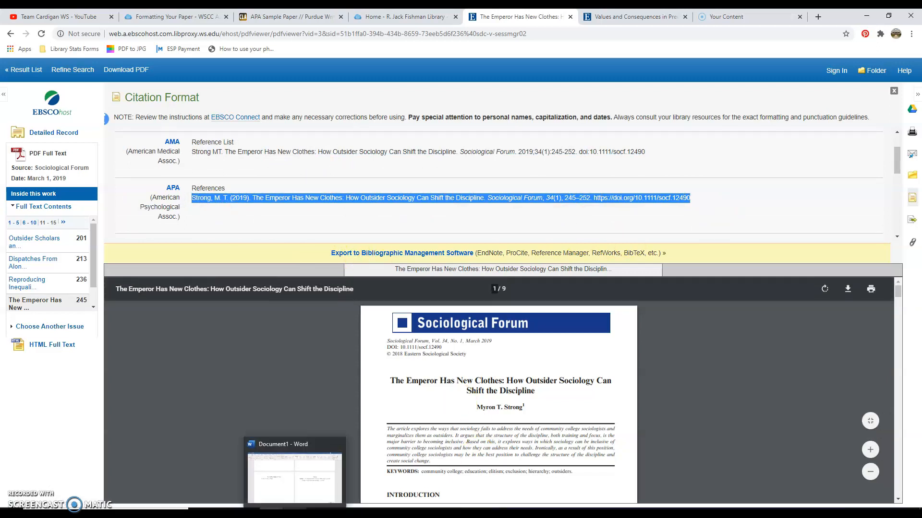
Step: Switch back to Word and paste the second citation below the first reference entry with merged formatting
left_click(296, 512)
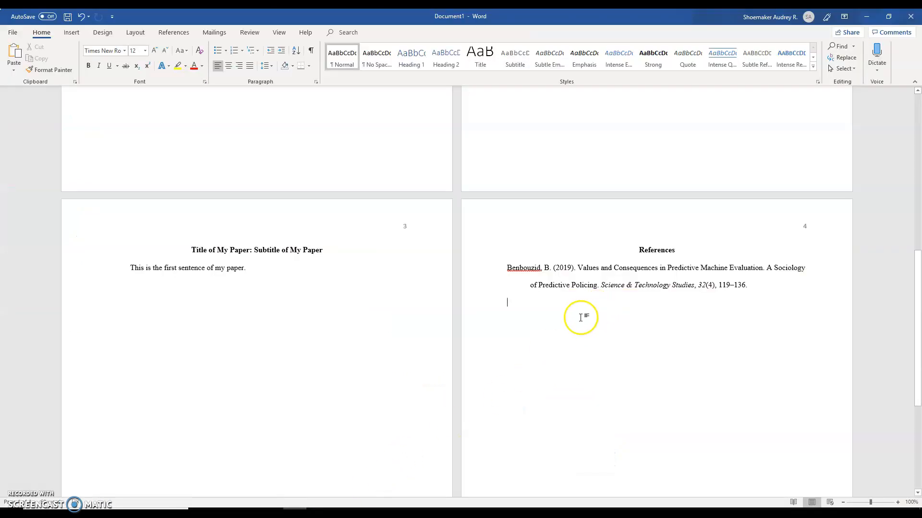
right_click(510, 301)
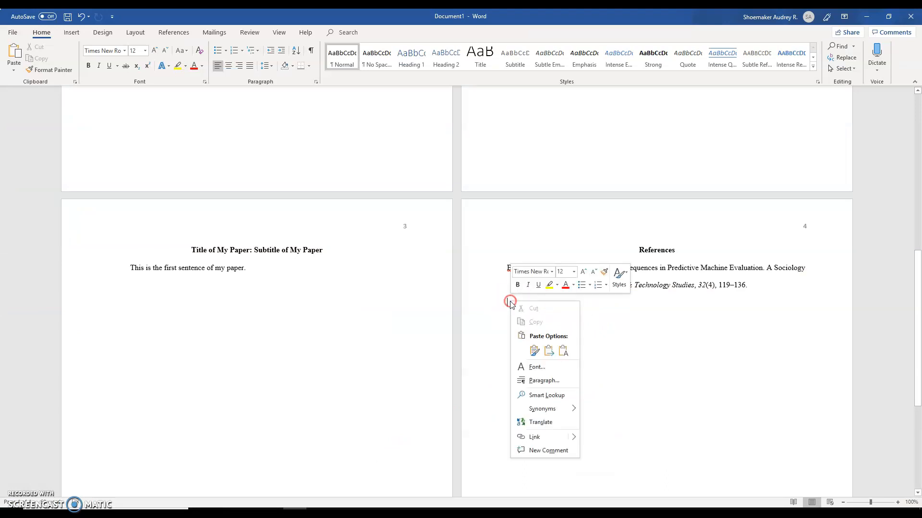
left_click(547, 353)
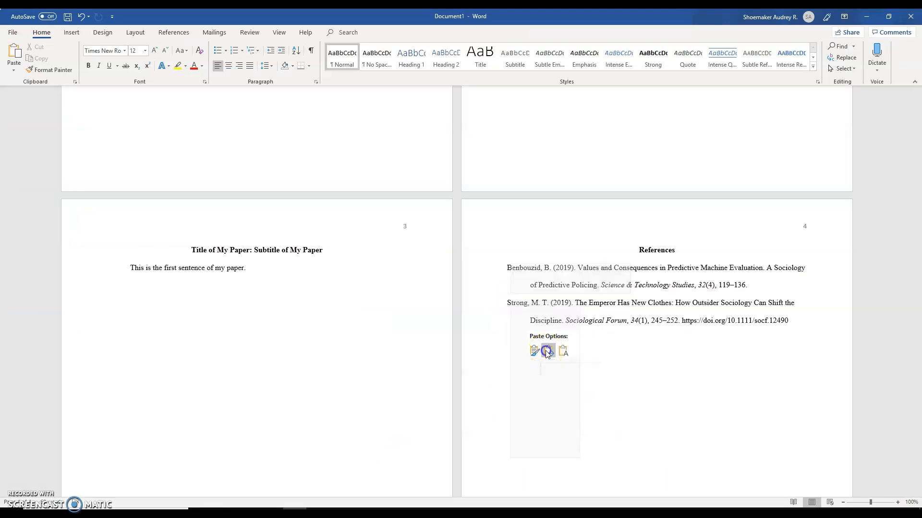
left_click(547, 353)
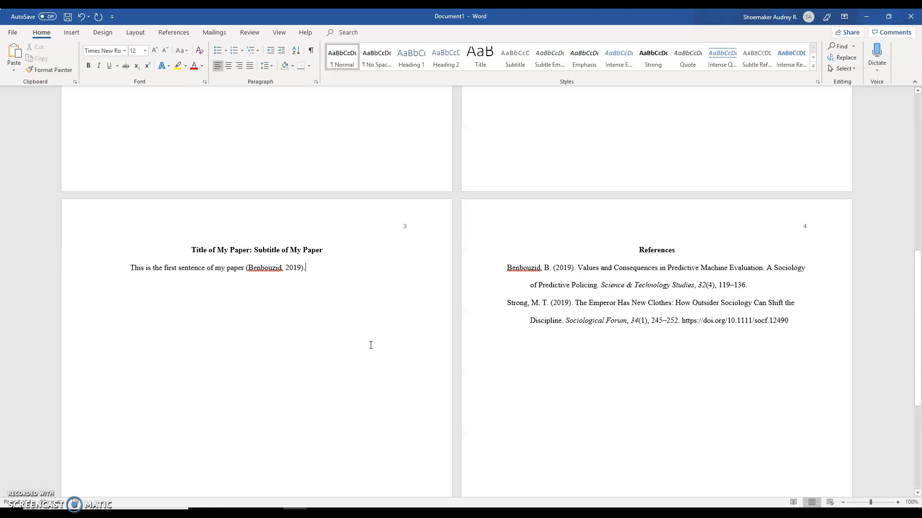
left_click(371, 344)
left_click(318, 441)
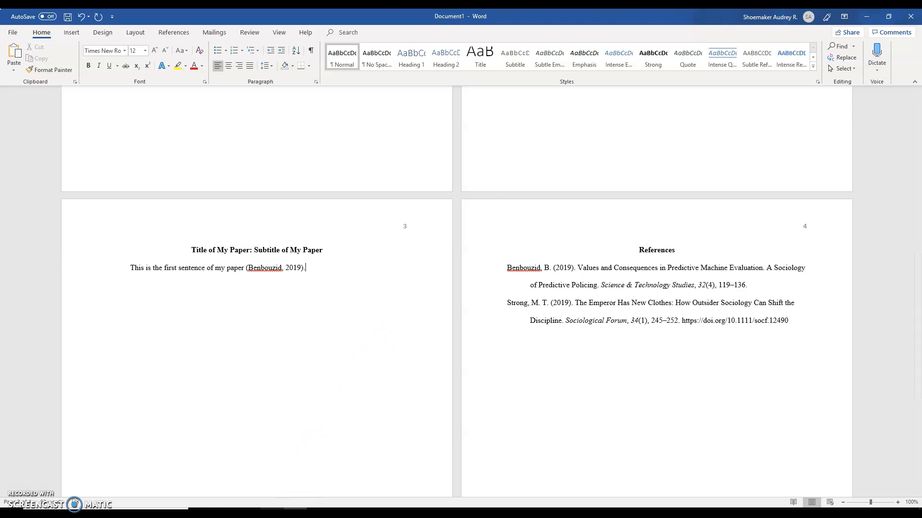
Step: Switch to the browser and review the In-Text Citations page of the WSCC APA guide for author, group and no-author rules
key("alt+Tab")
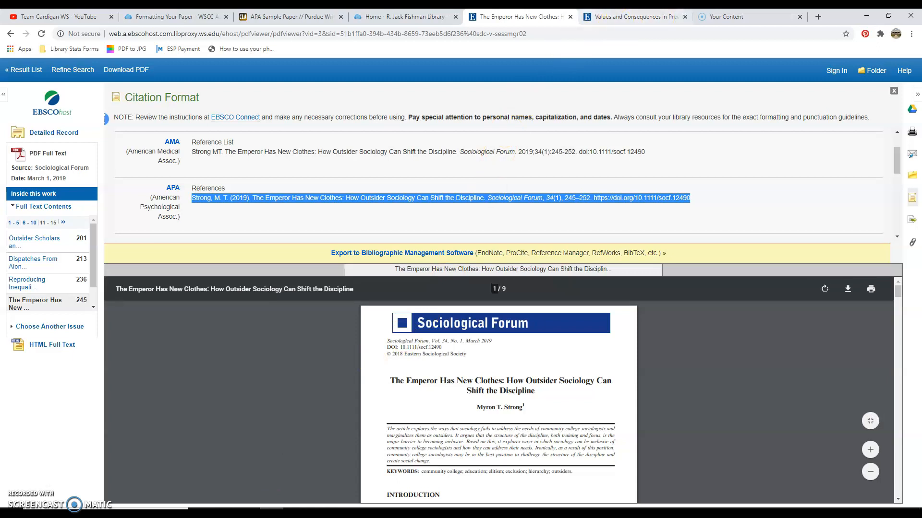
left_click(171, 16)
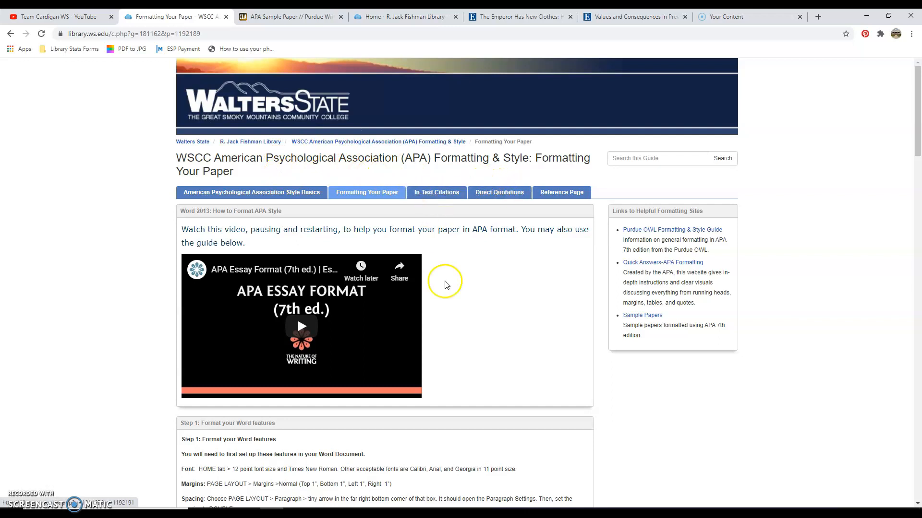
left_click(436, 193)
scroll(118, 317, "down", 1)
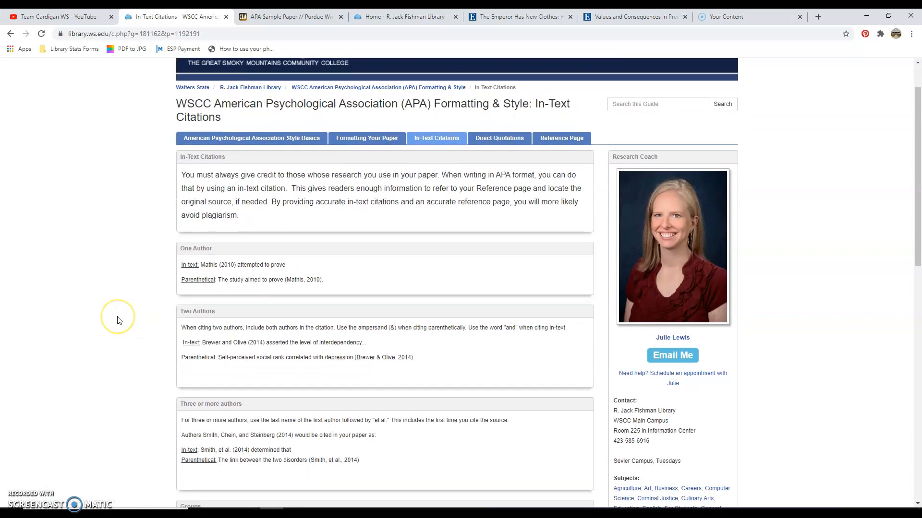
scroll(118, 320, "down", 2)
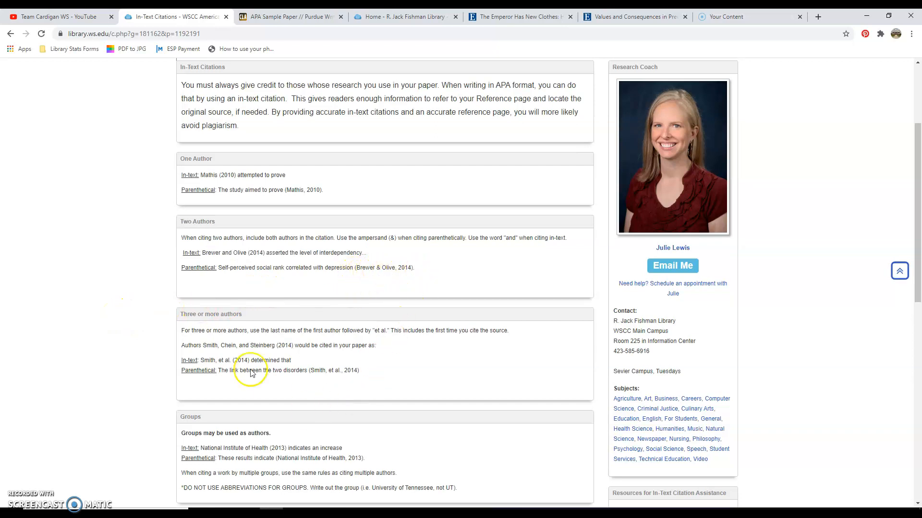
scroll(411, 386, "down", 7)
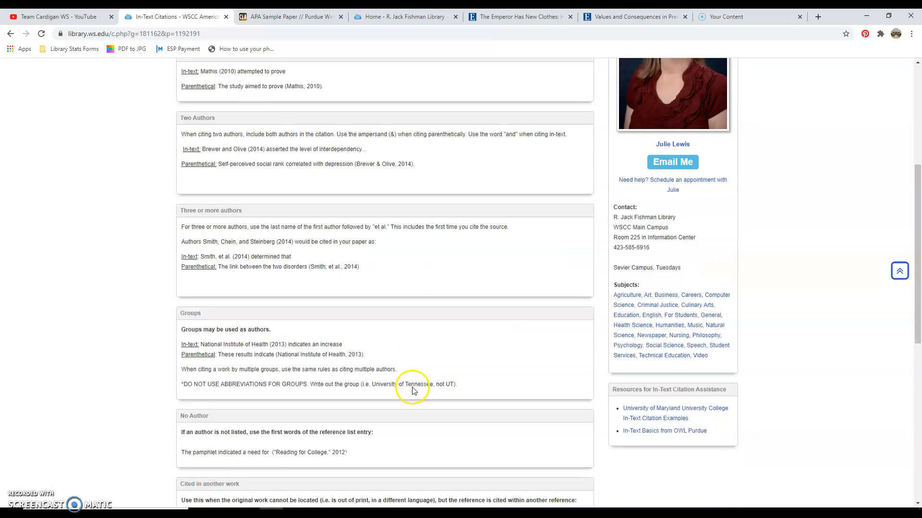
scroll(413, 390, "up", 7)
scroll(413, 388, "up", 3)
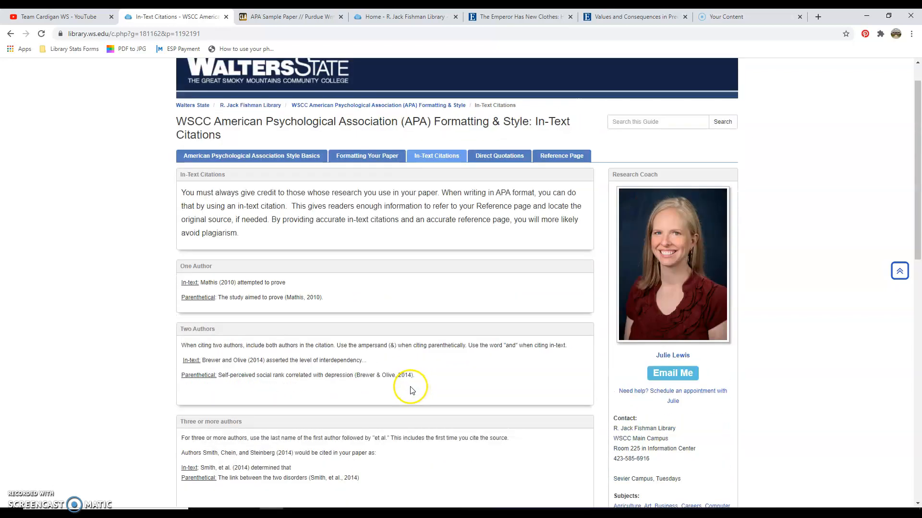
Step: Open the guide's Reference Page section and review the reference formats for periodicals, books and webpages
left_click(543, 196)
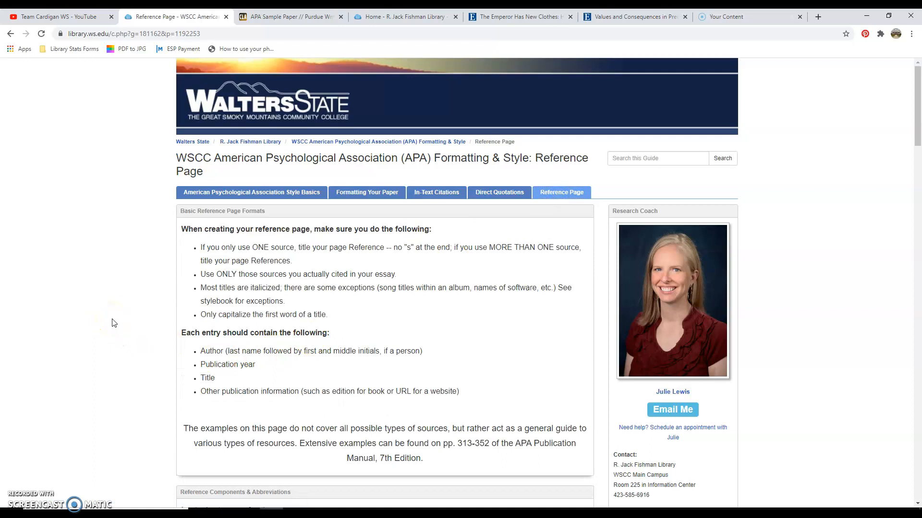
scroll(114, 323, "down", 4)
scroll(114, 323, "down", 1)
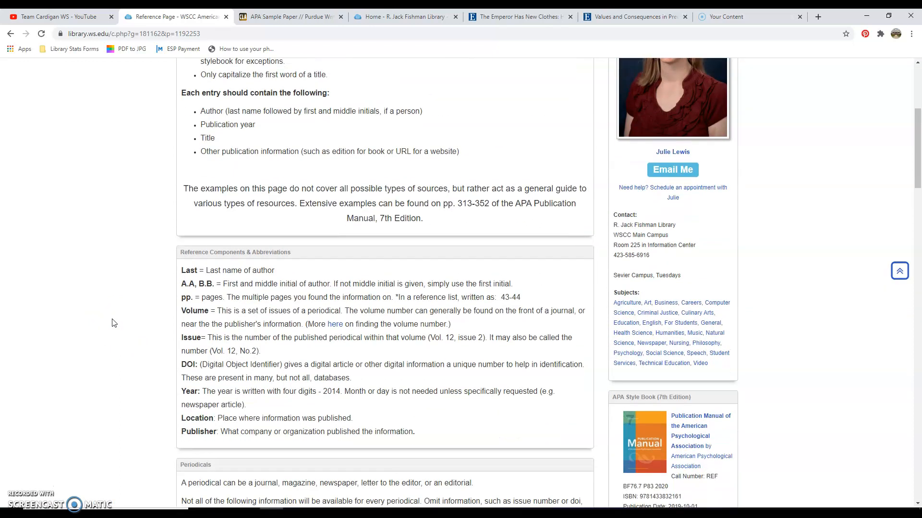
scroll(114, 323, "up", 5)
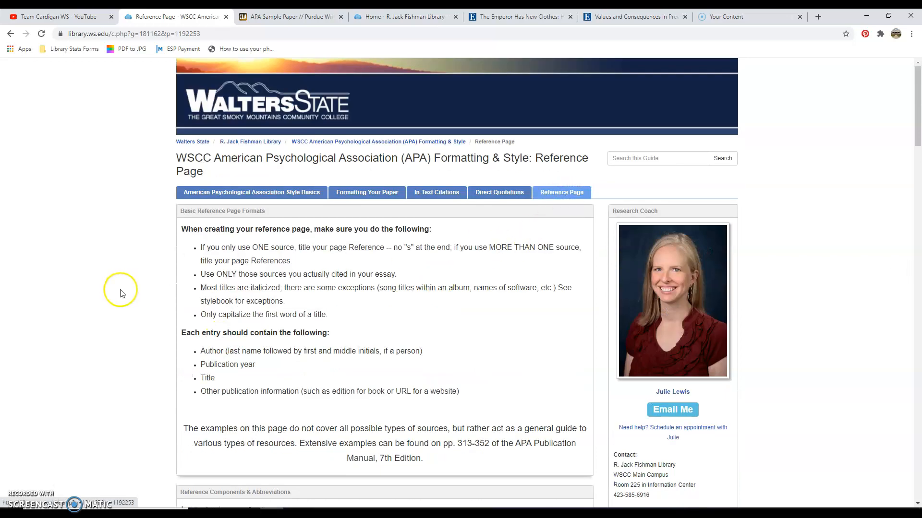
scroll(89, 333, "down", 10)
scroll(90, 335, "down", 5)
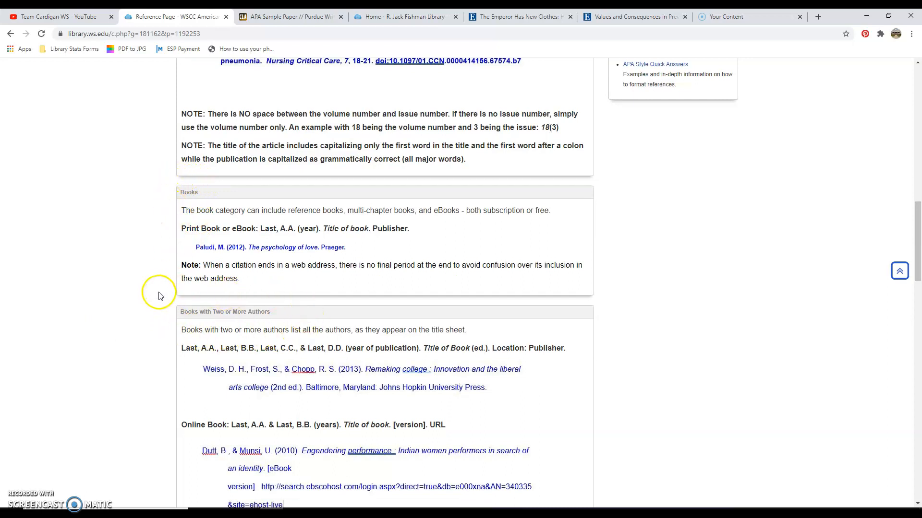
scroll(156, 300, "down", 6)
scroll(156, 302, "down", 1)
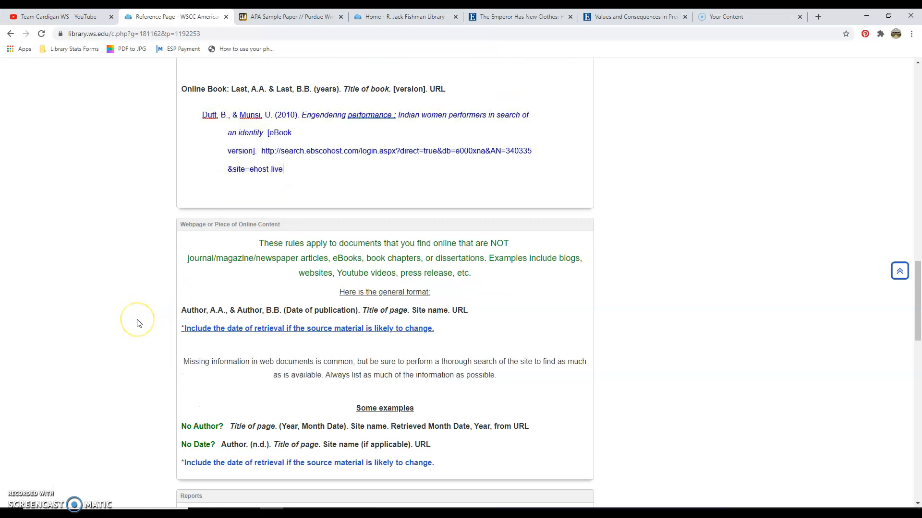
scroll(138, 323, "up", 15)
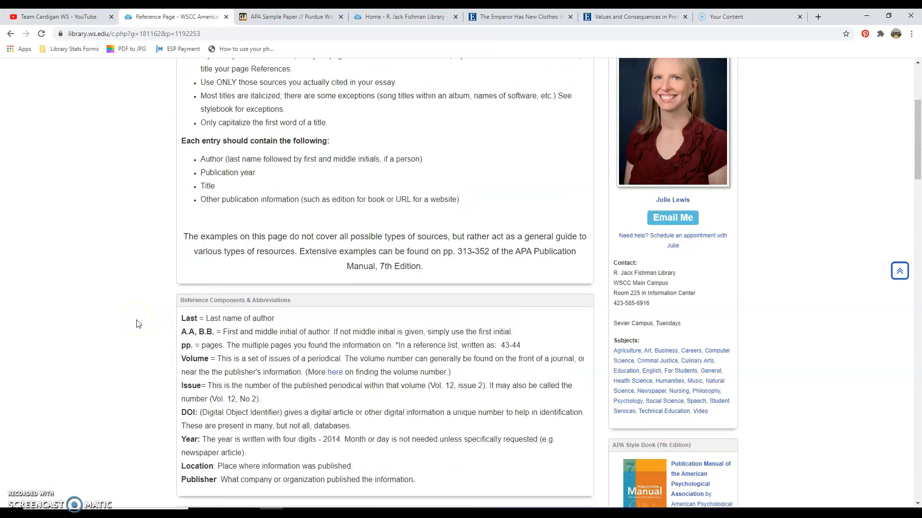
Step: Go to the R. Jack Fishman Library home page and look through the Library Staff directory for librarian contacts
scroll(138, 322, "up", 4)
left_click(260, 143)
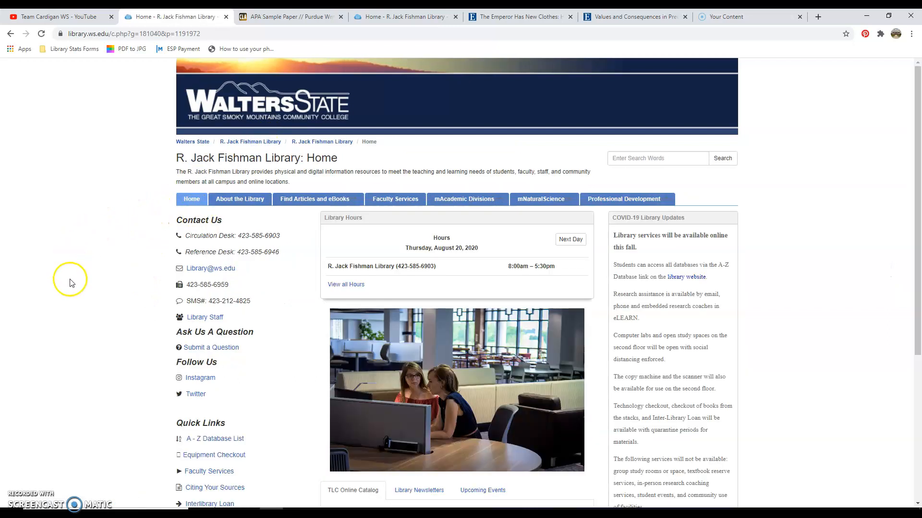
left_click(205, 317)
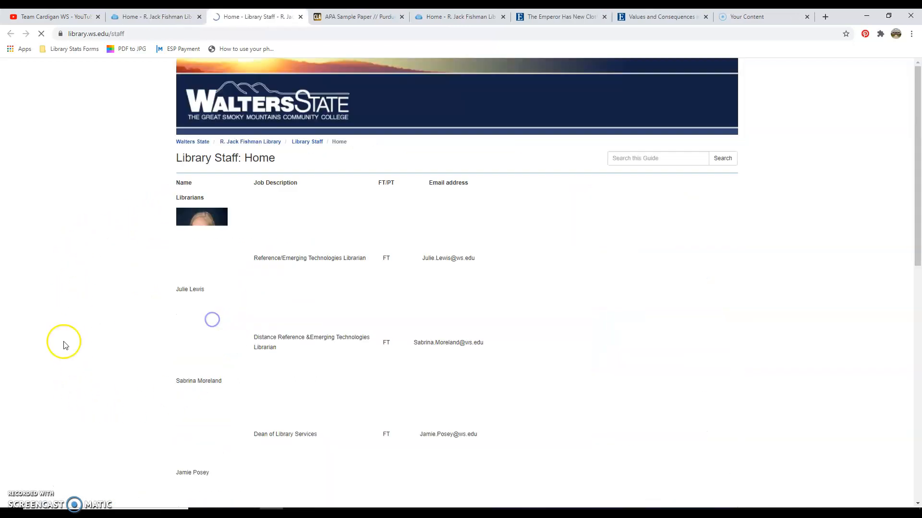
scroll(56, 345, "down", 7)
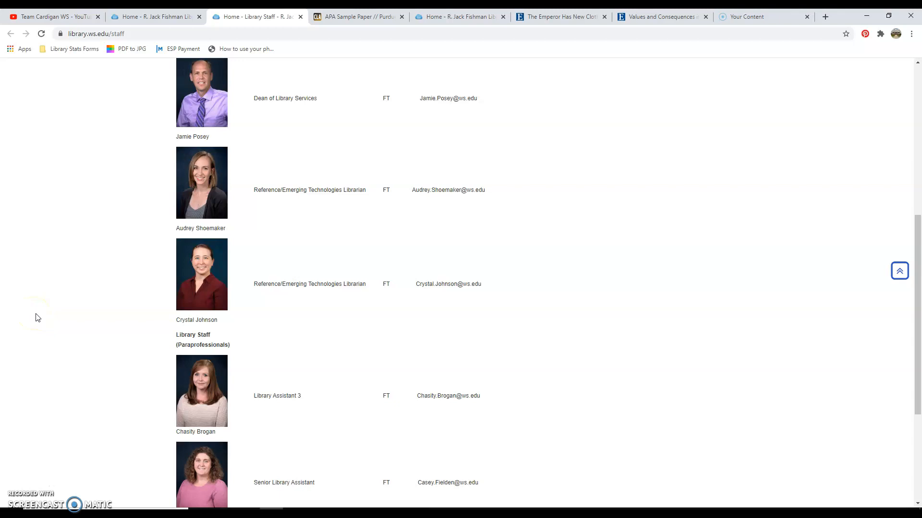
Step: Switch back to Word and review the finished paper from the title page through the references page
left_click(21, 494)
left_click(293, 512)
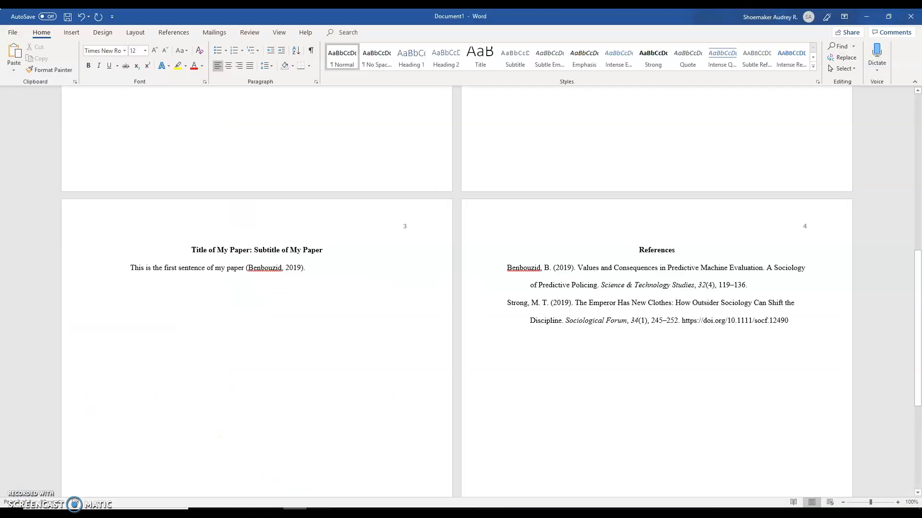
scroll(252, 423, "up", 10)
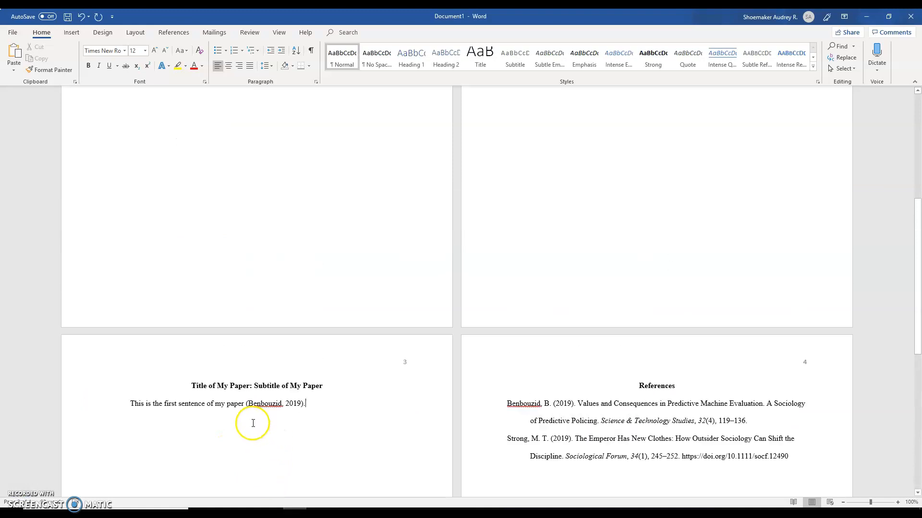
scroll(252, 423, "up", 4)
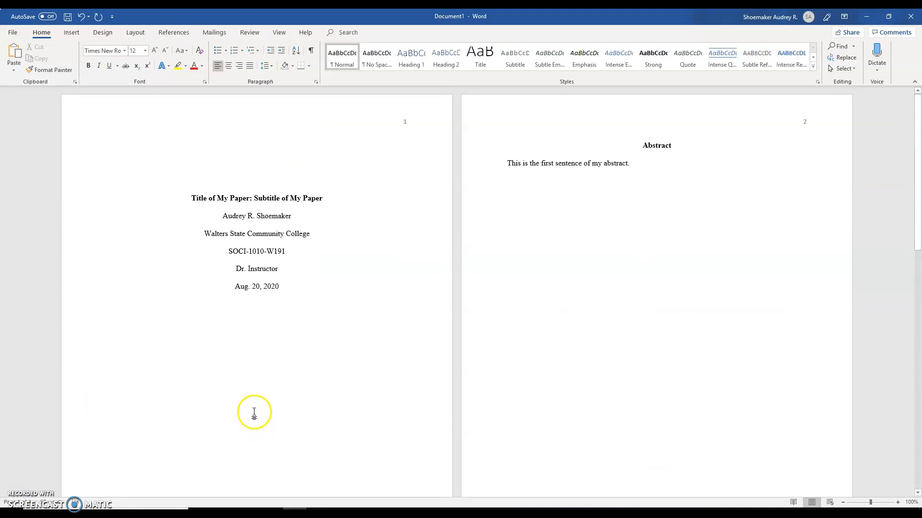
scroll(254, 409, "down", 9)
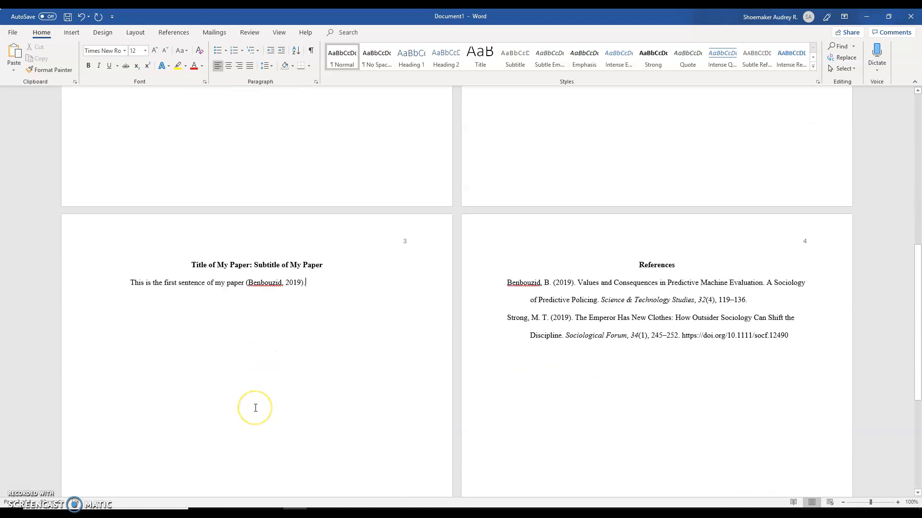
scroll(256, 408, "up", 9)
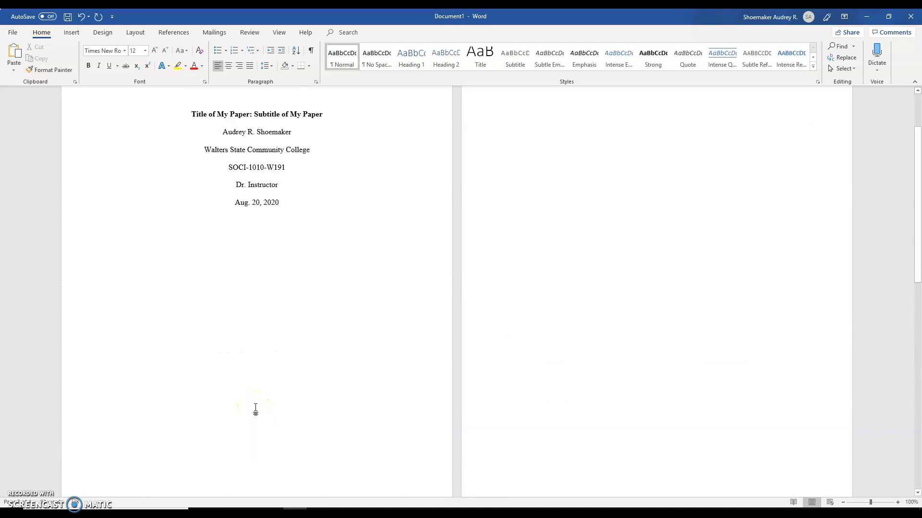